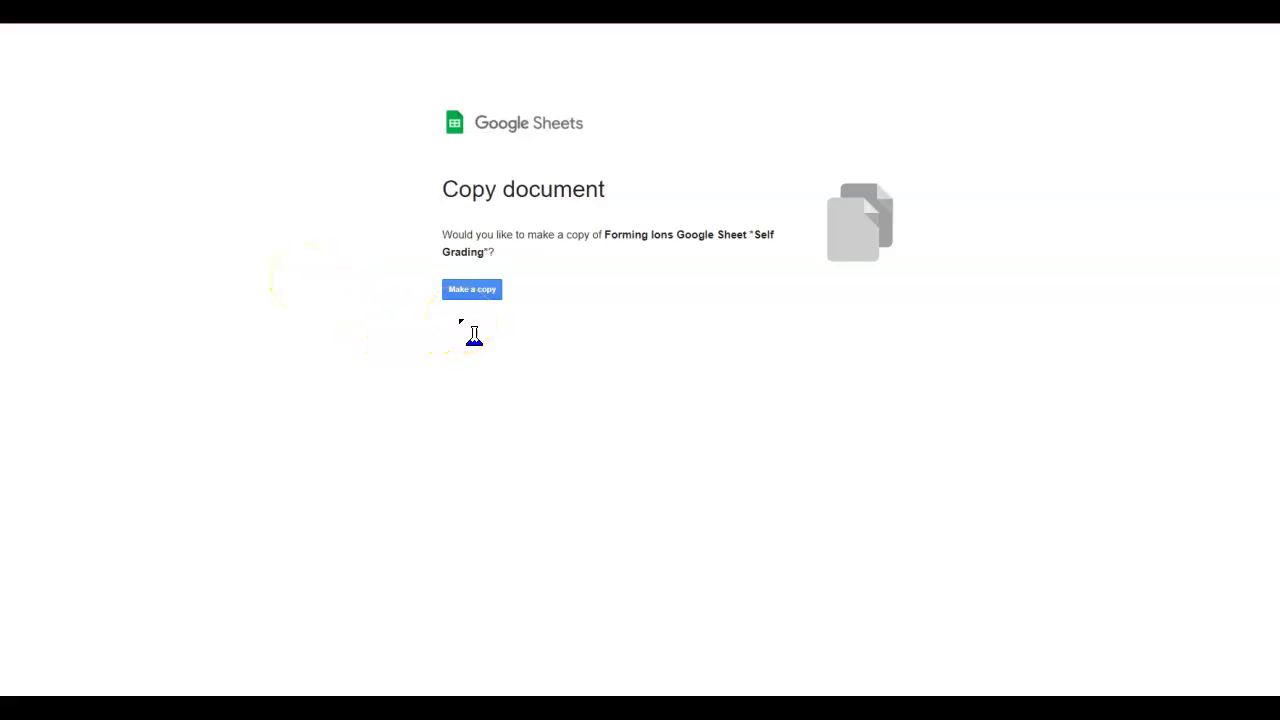
Make your own copy of the Forming Ions Self Grading sheet from the Copy document page.
left_click(472, 290)
left_click(476, 289)
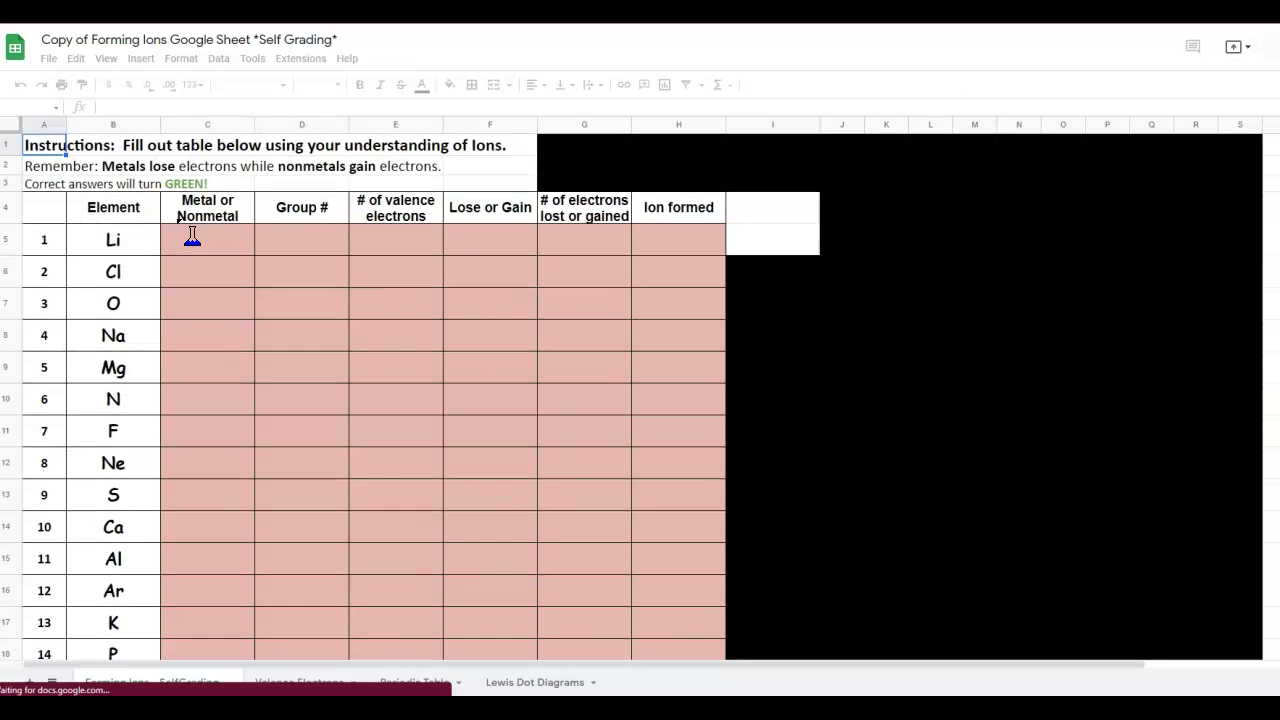
left_click(330, 380)
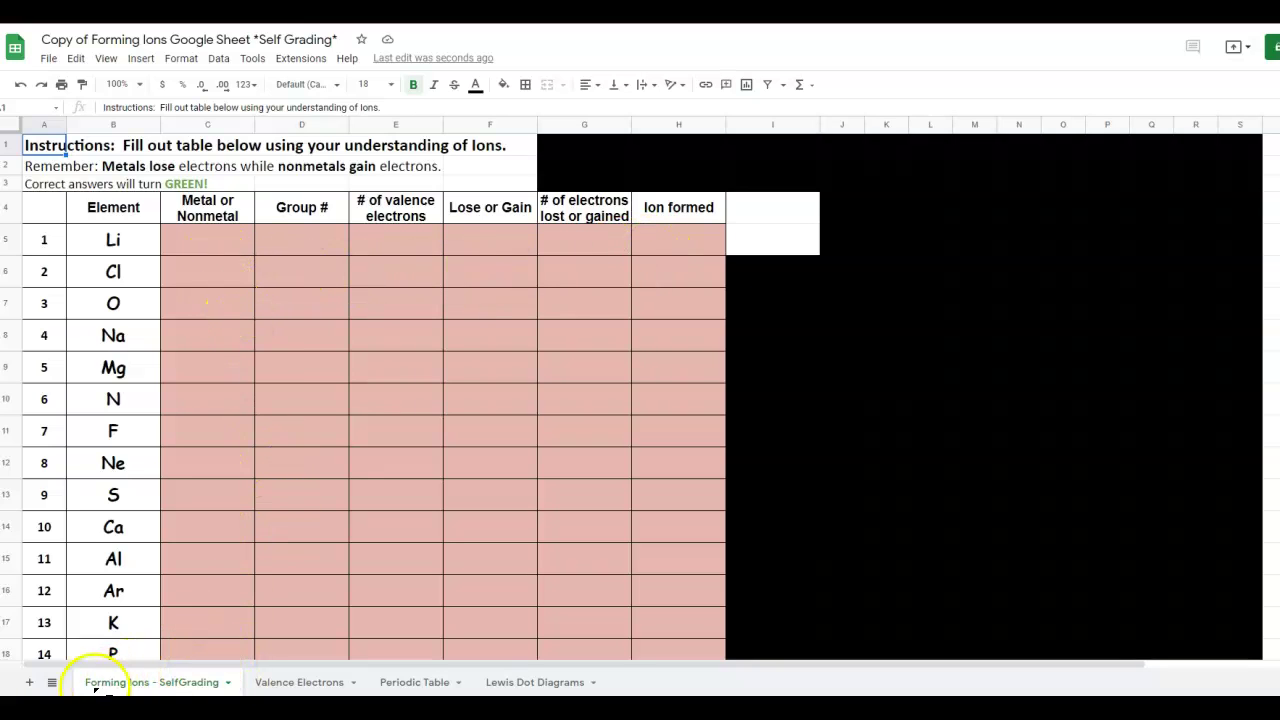
left_click(170, 682)
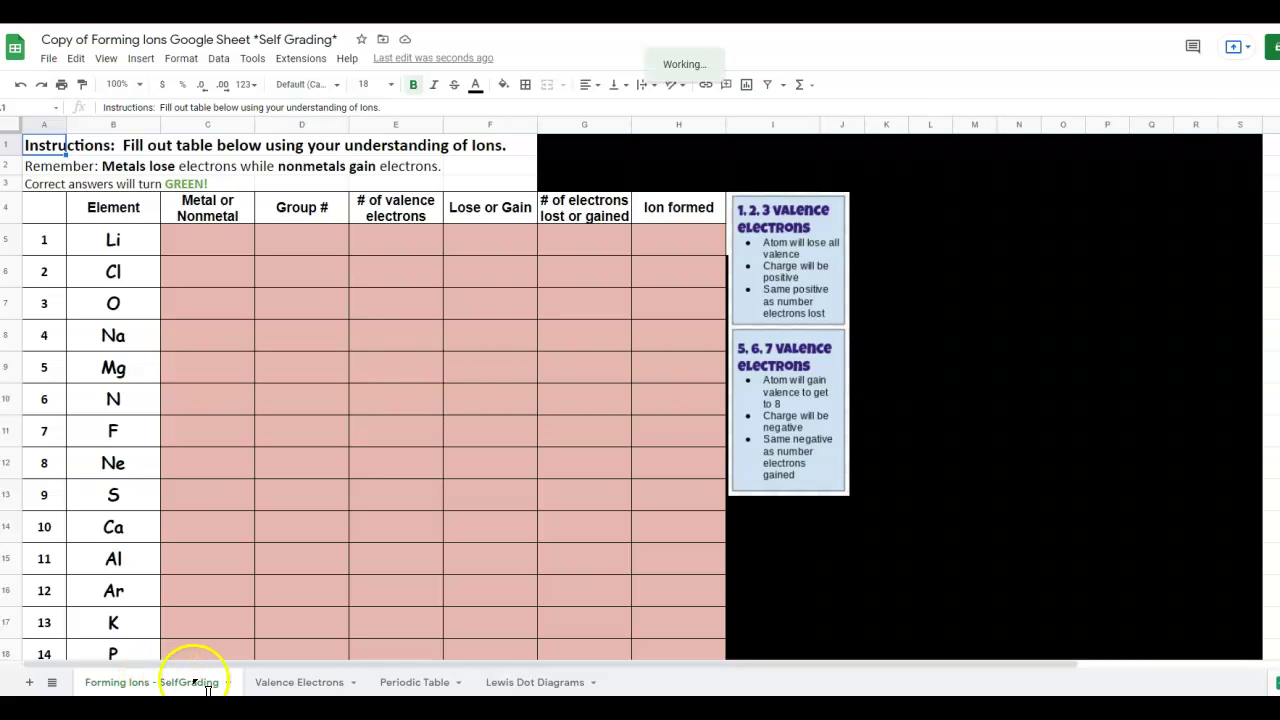
left_click(298, 682)
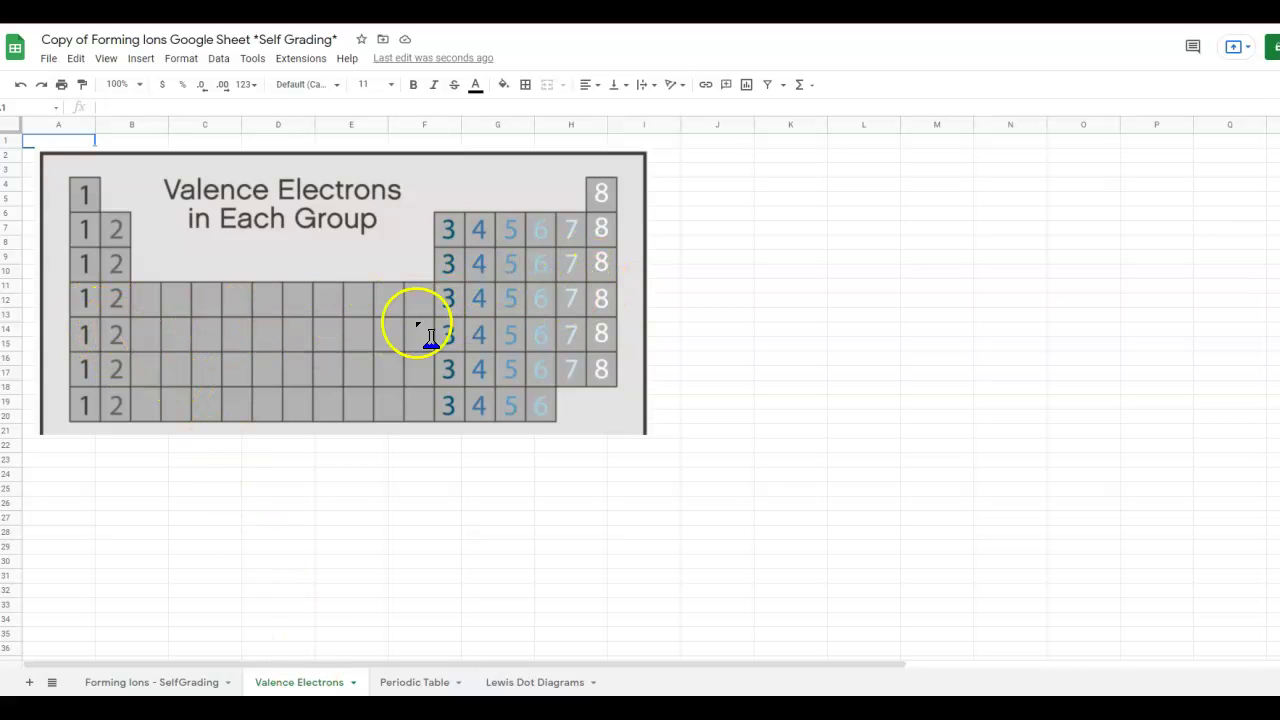
left_click(406, 682)
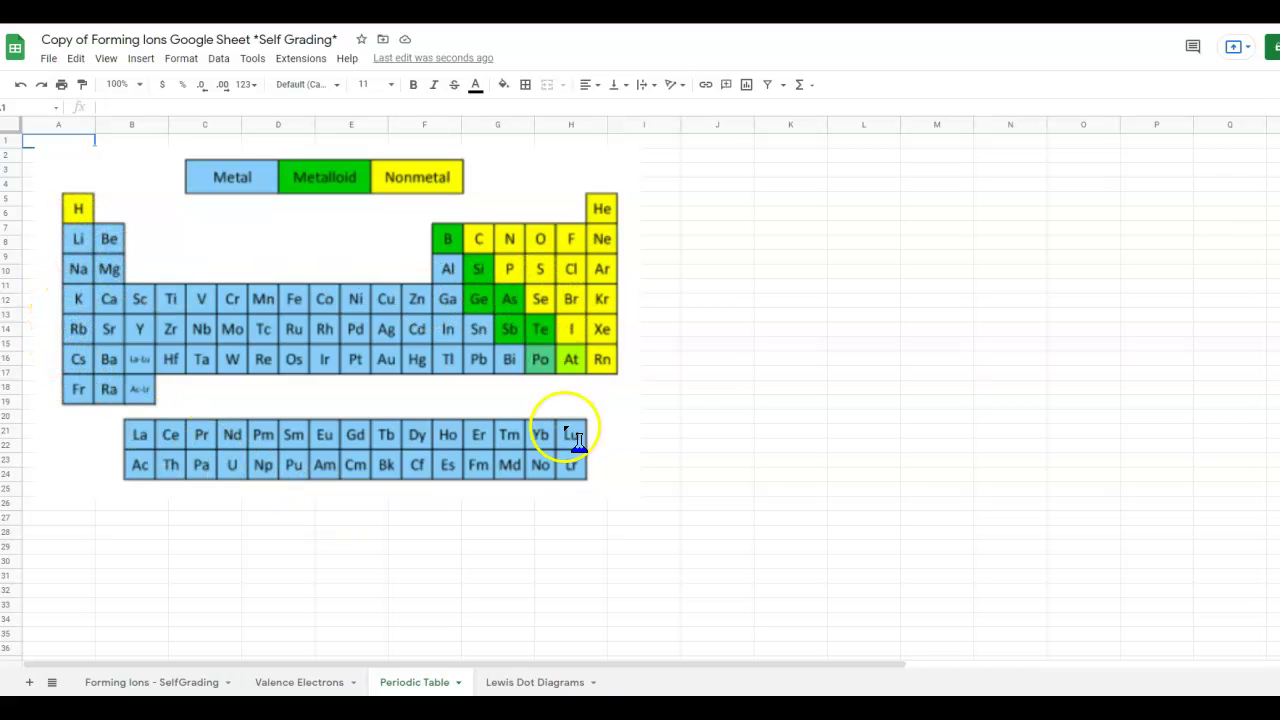
left_click(528, 682)
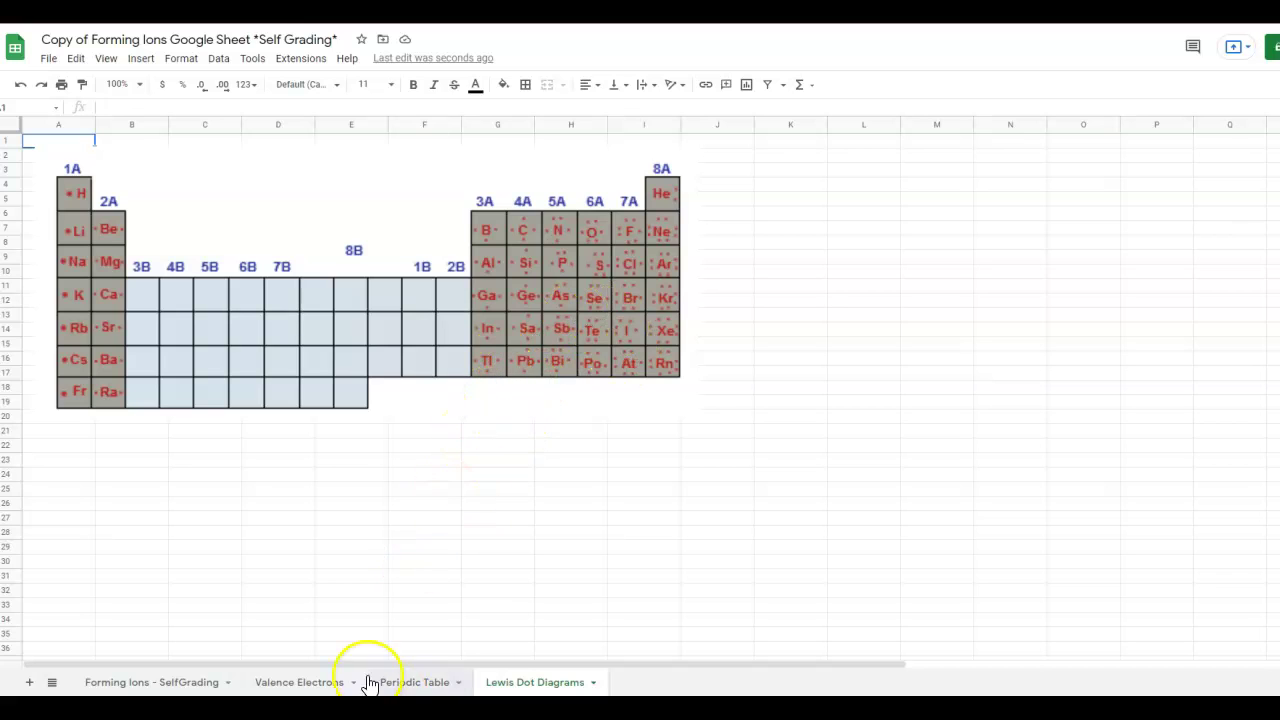
left_click(186, 682)
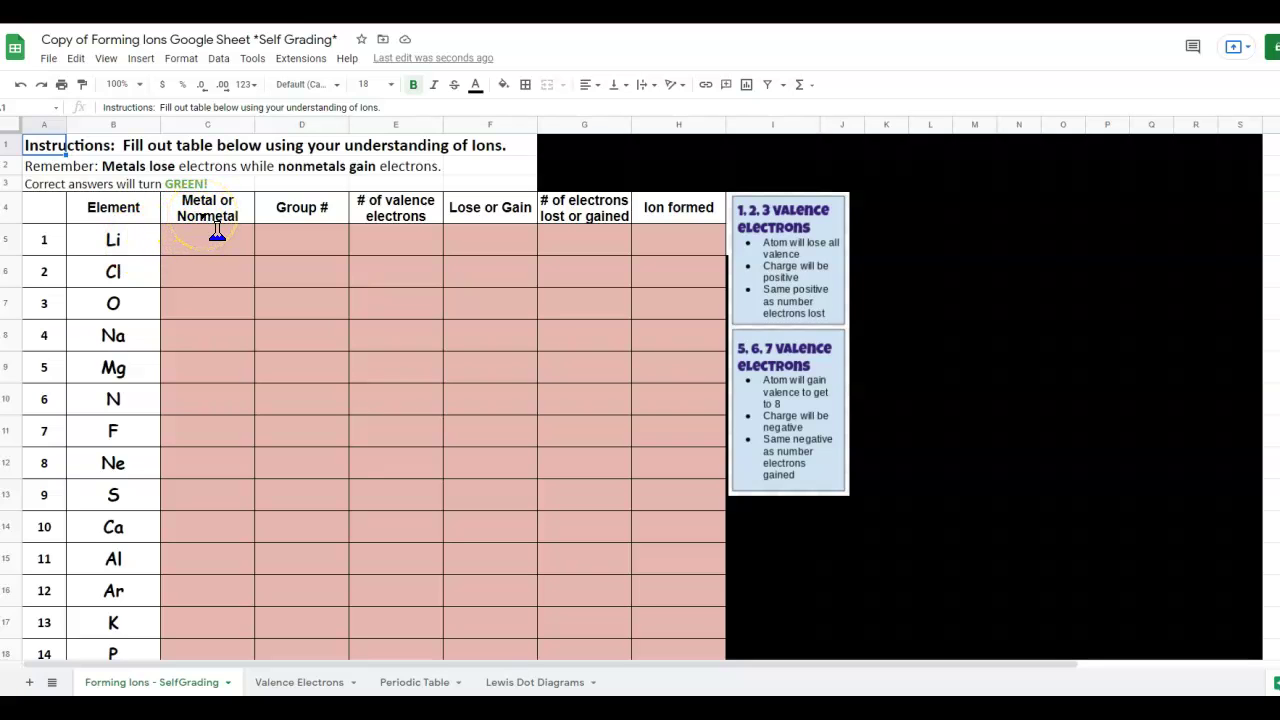
left_click(420, 681)
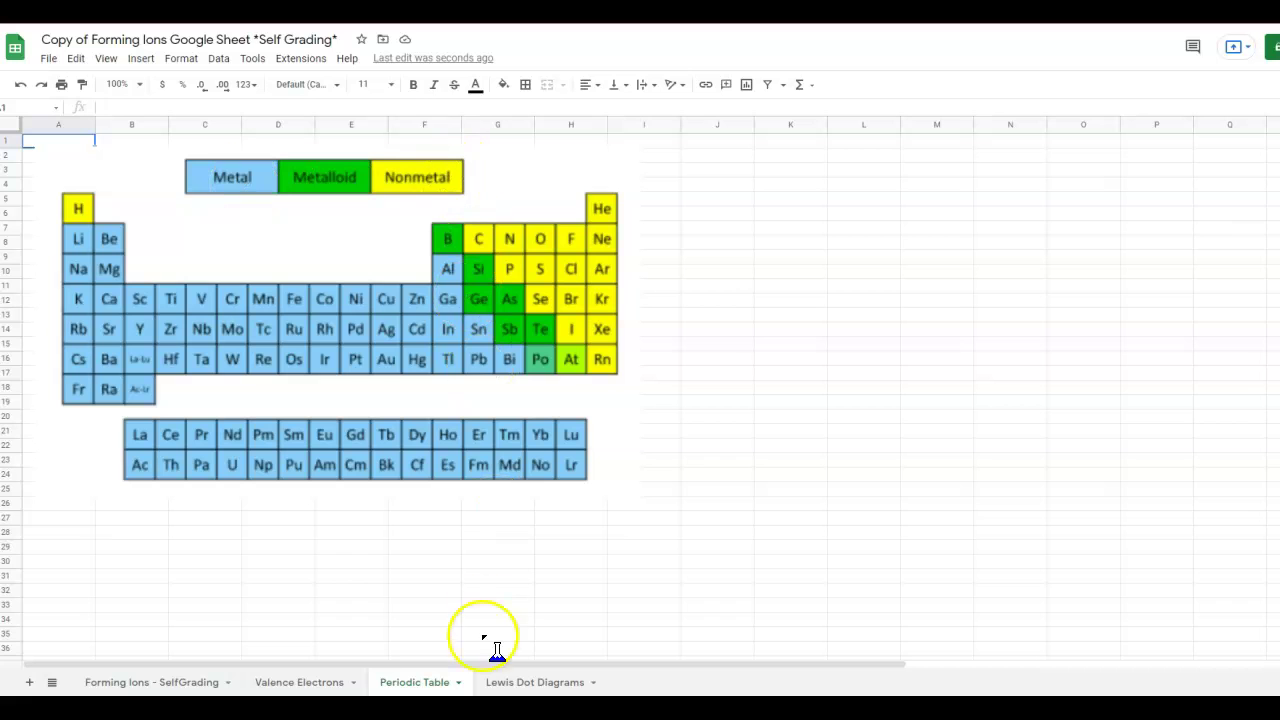
left_click(201, 680)
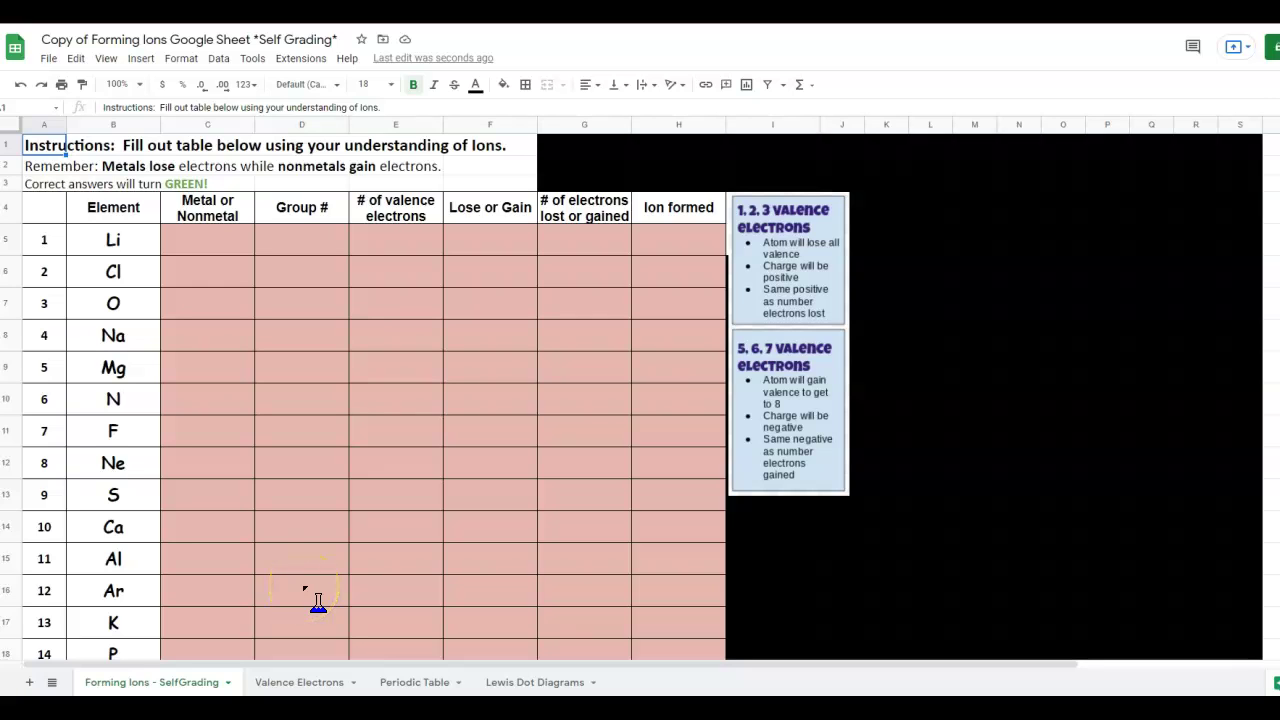
left_click(298, 681)
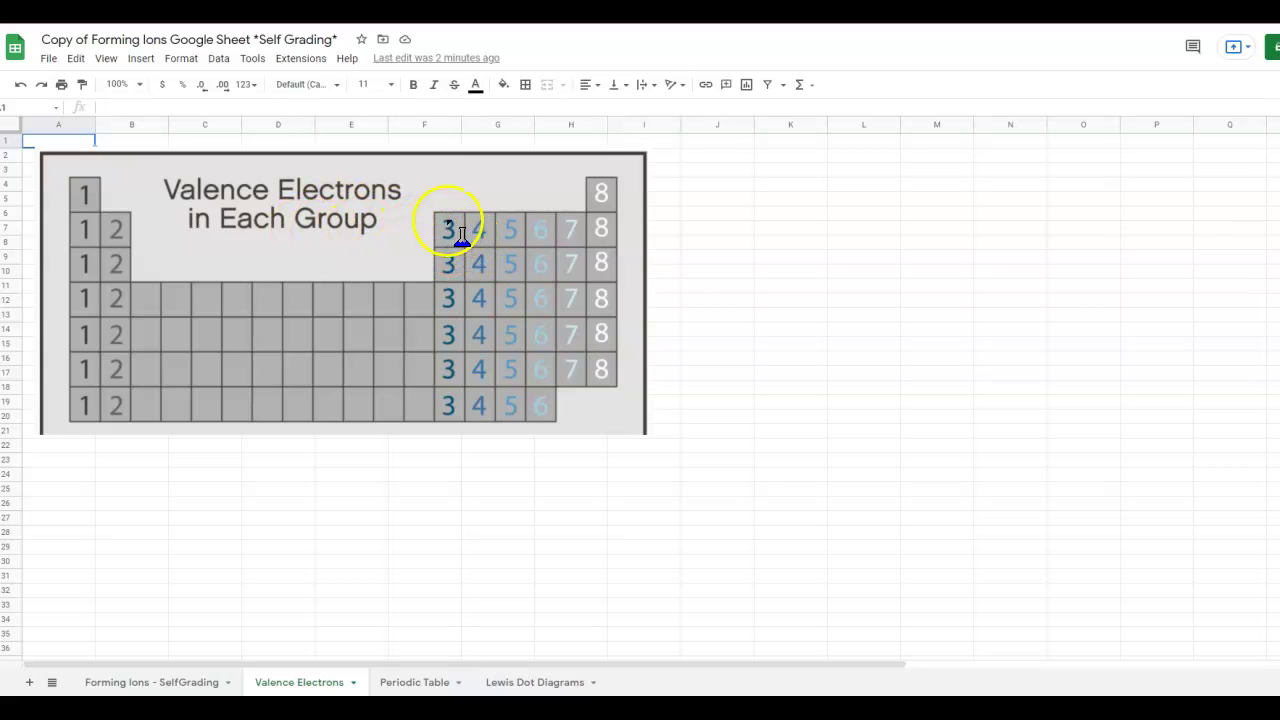
left_click(181, 684)
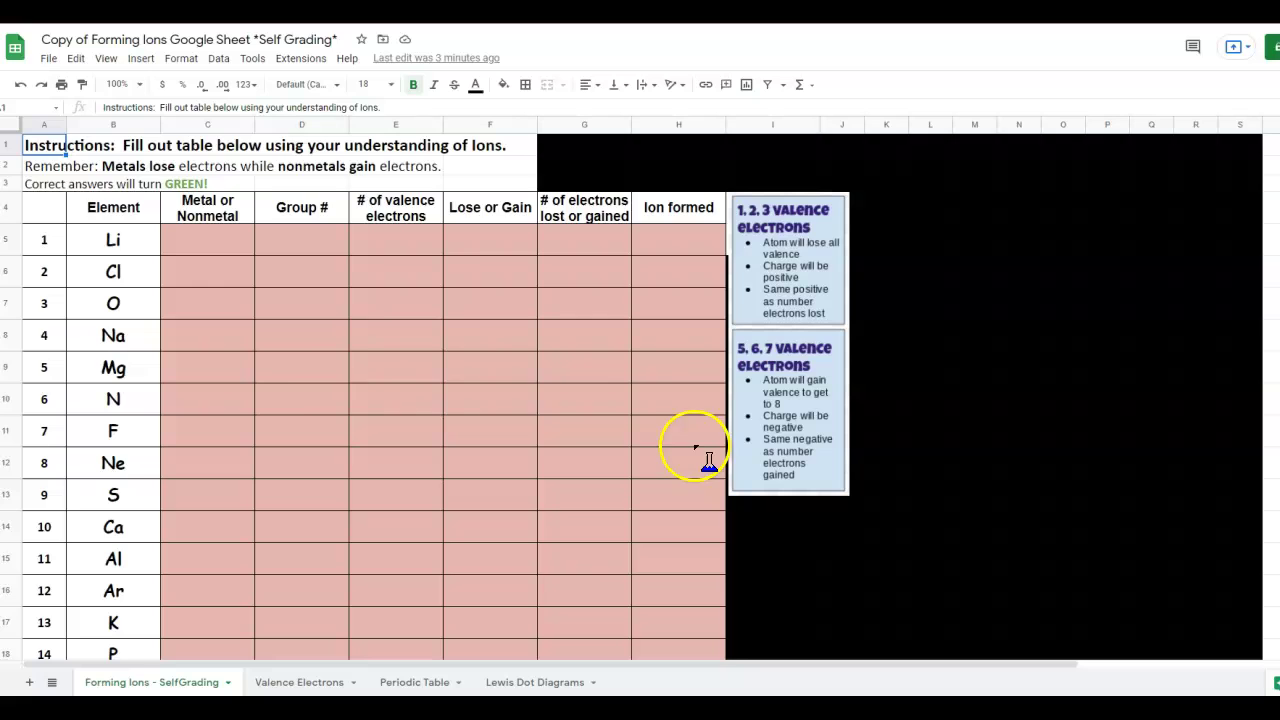
Check Li on the Periodic Table tab, then enter 'metal' in C5.
left_click(205, 243)
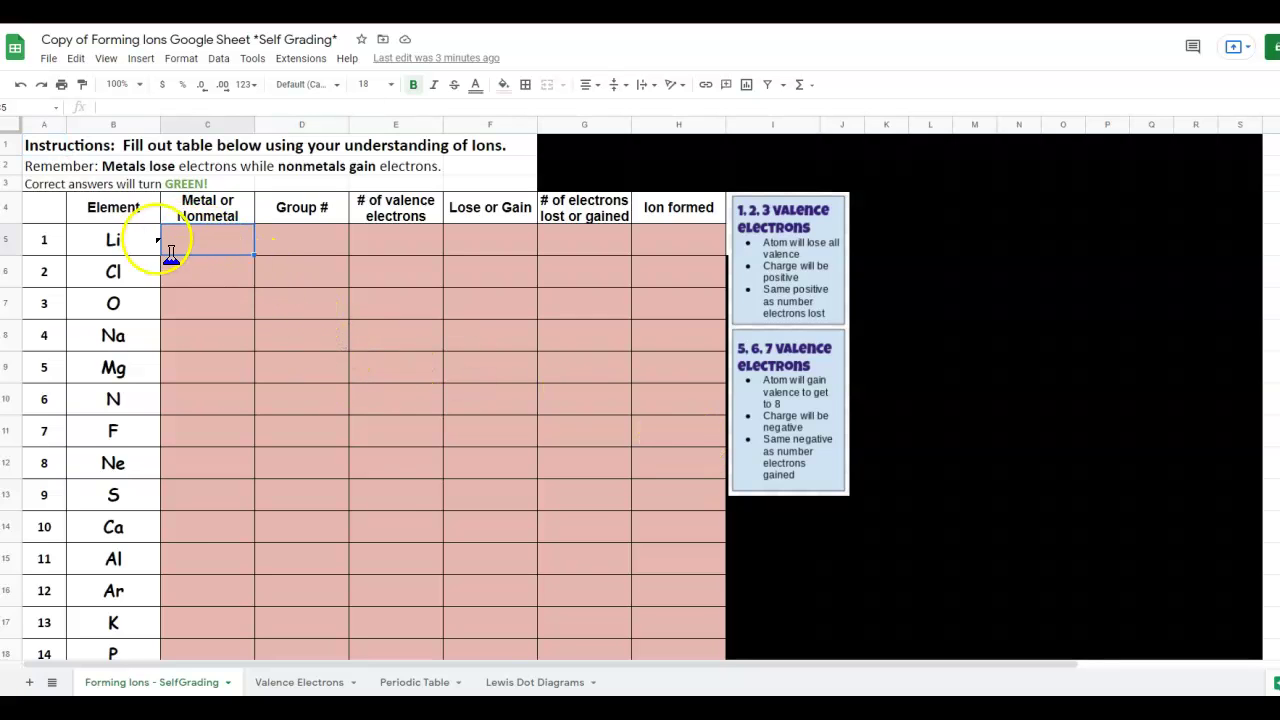
left_click(390, 684)
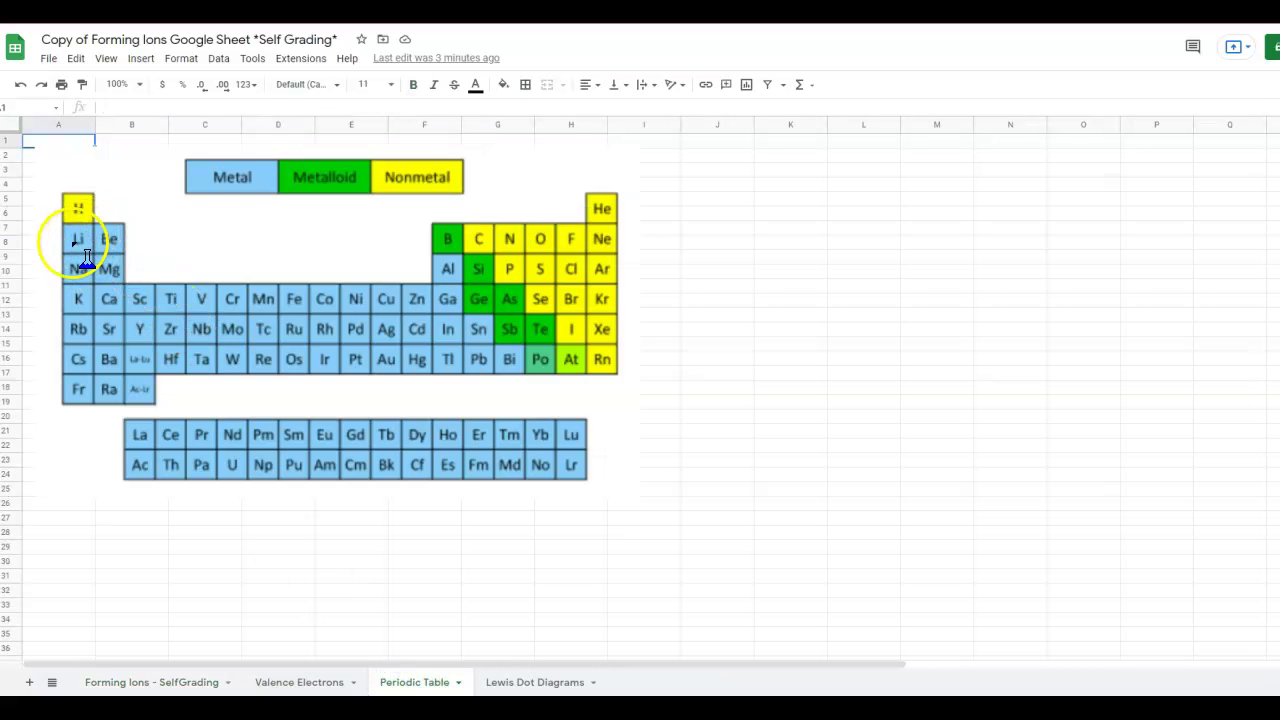
left_click(140, 683)
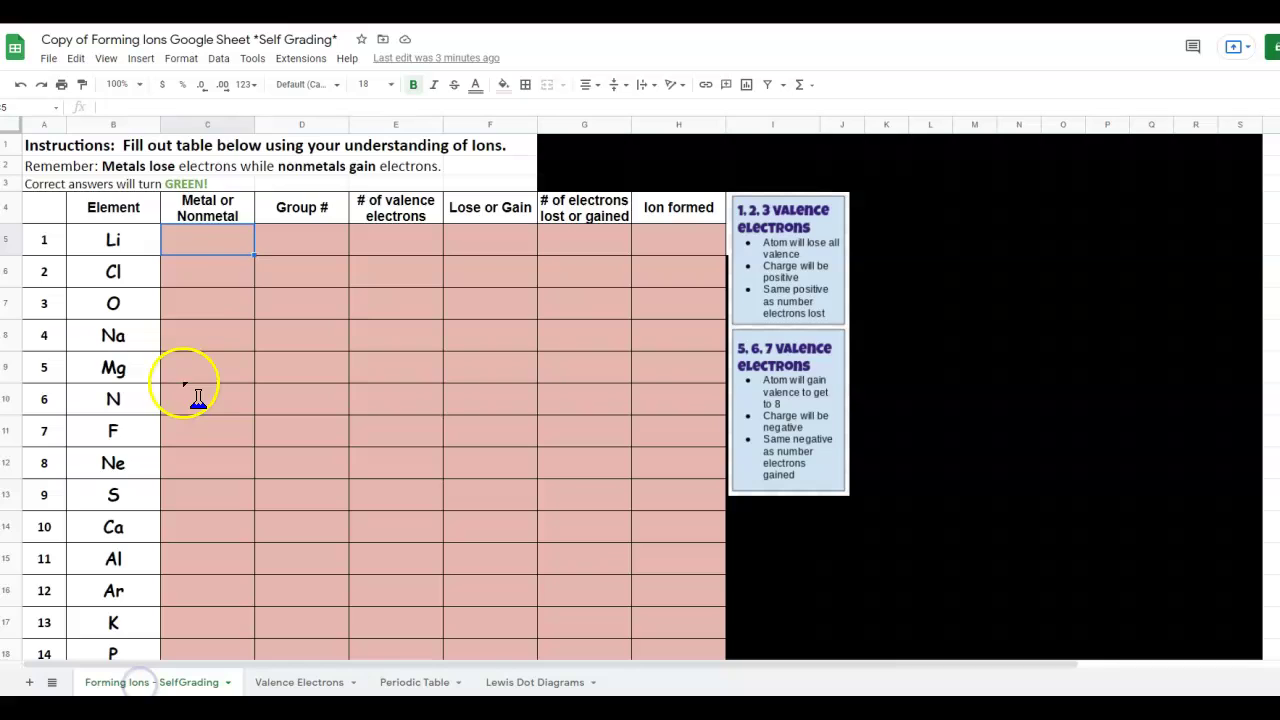
left_click(222, 253)
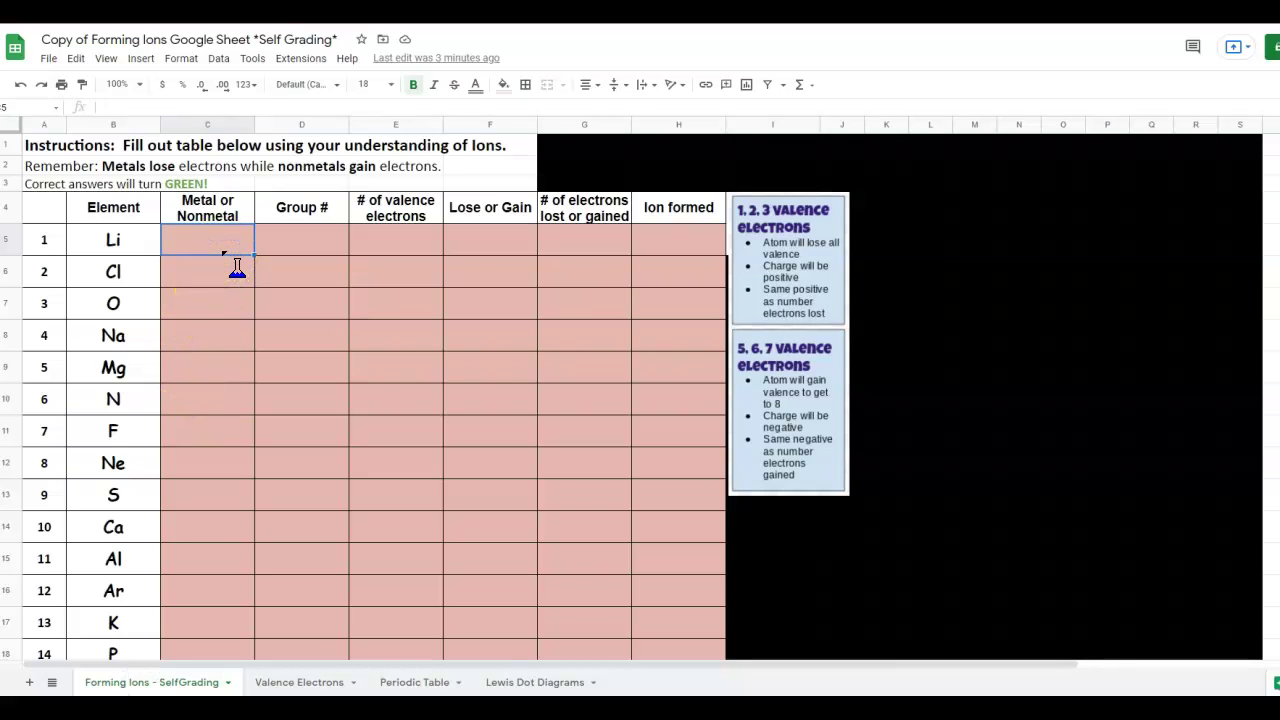
type("meta")
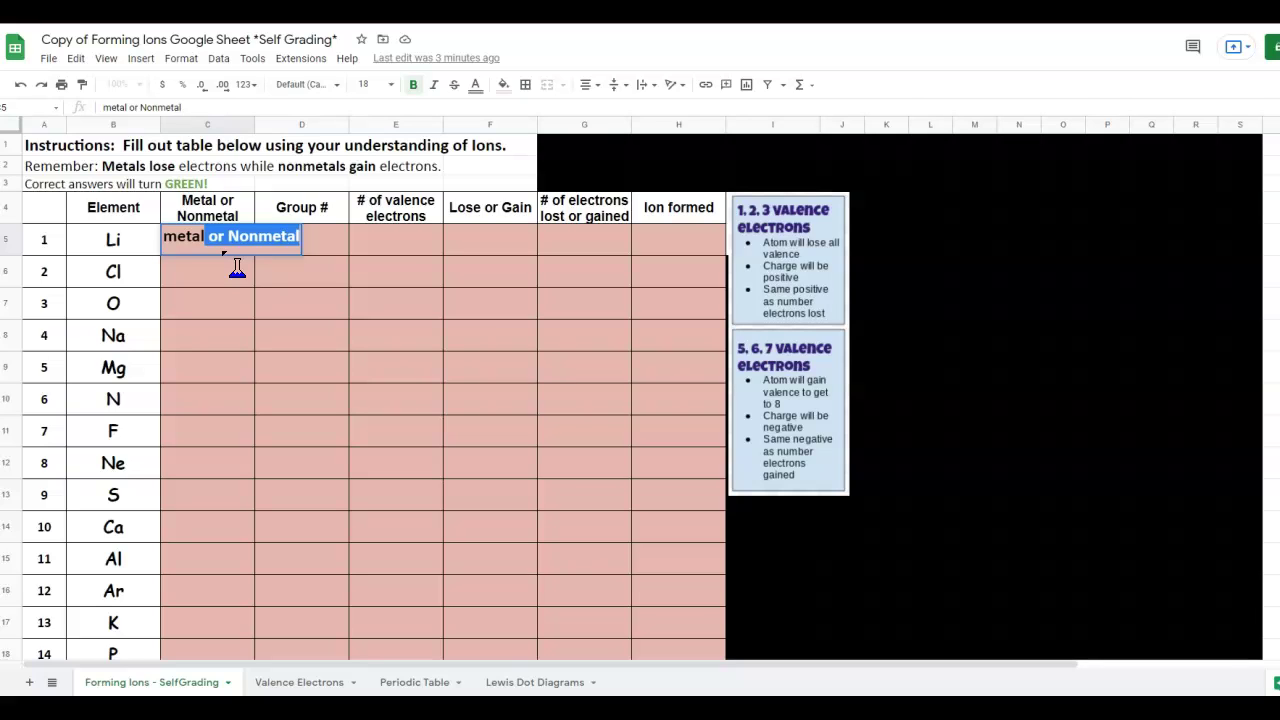
type("l")
key("BackSpace")
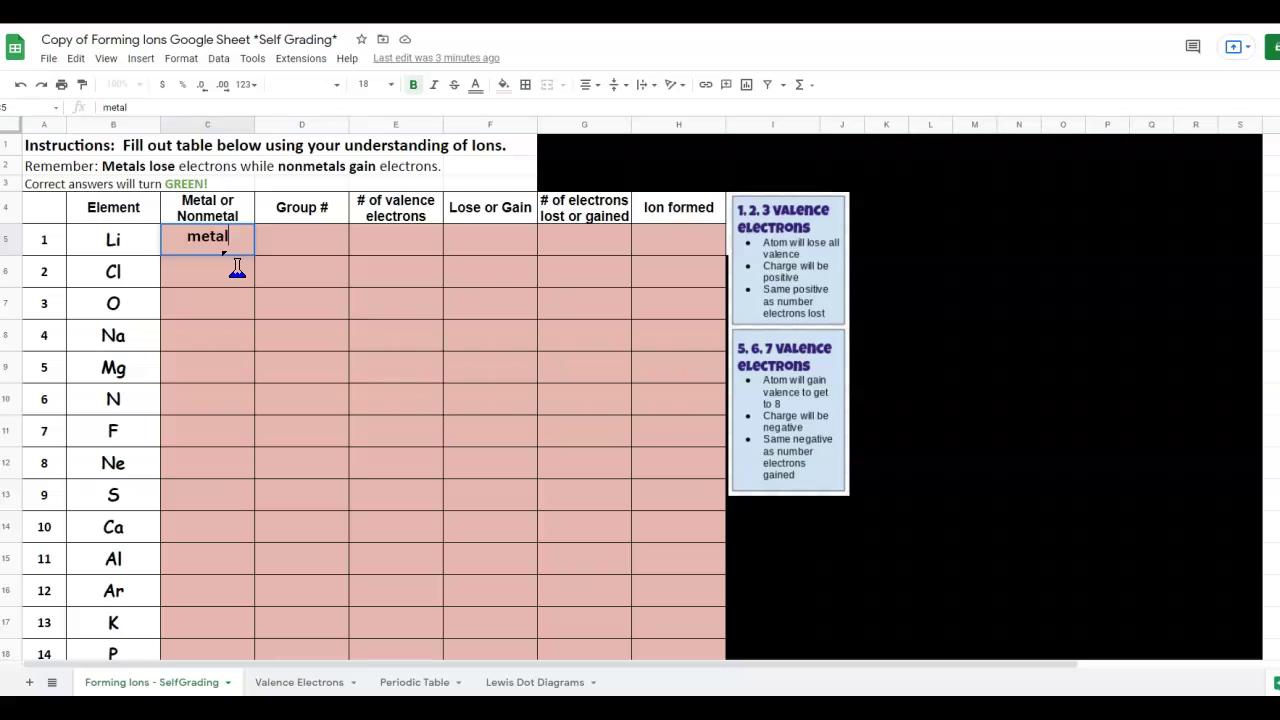
key("Return")
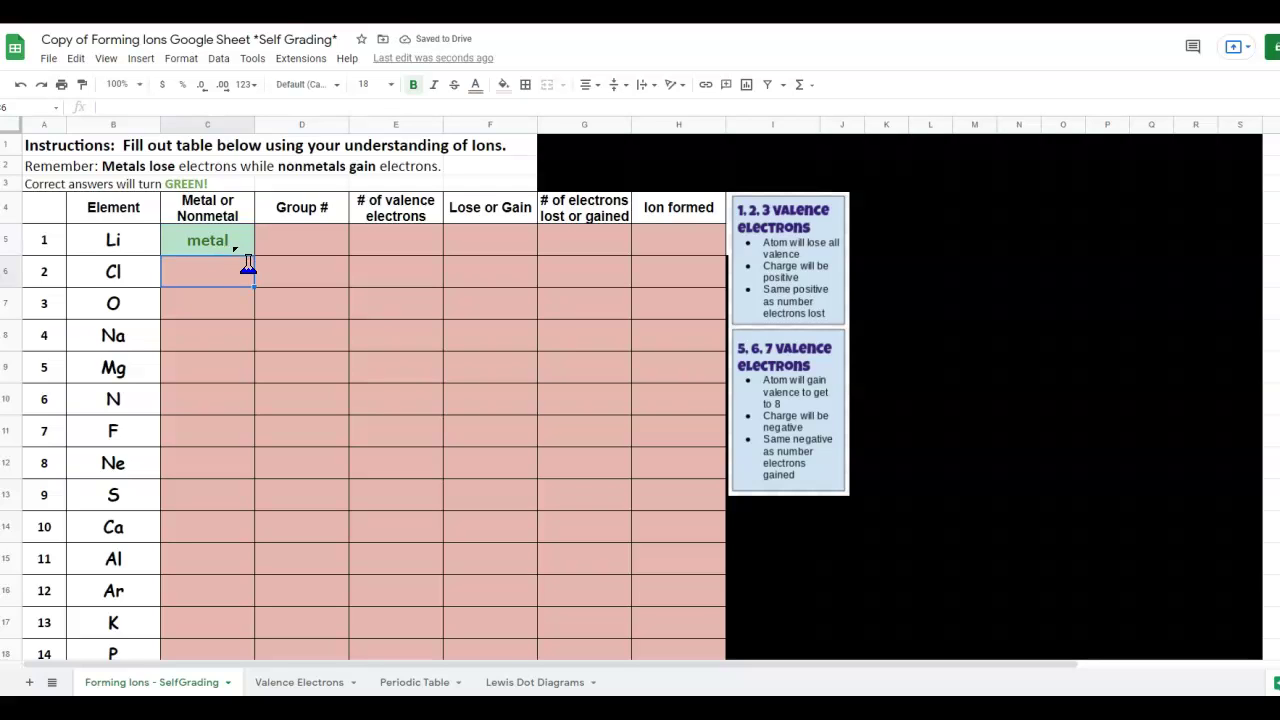
Re-edit C5 to drop the 'or Nonmetal' suggestion and commit 'metal' so it turns green.
left_click(240, 245)
double_click(234, 247)
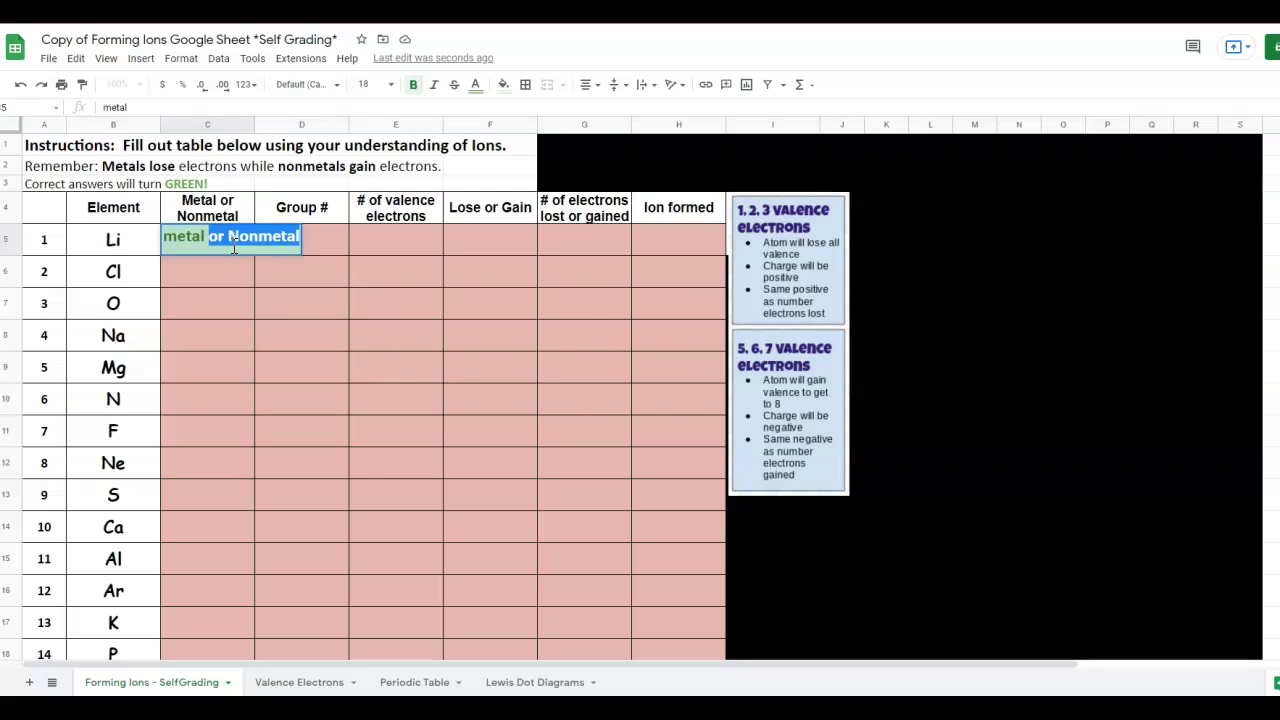
key("Escape")
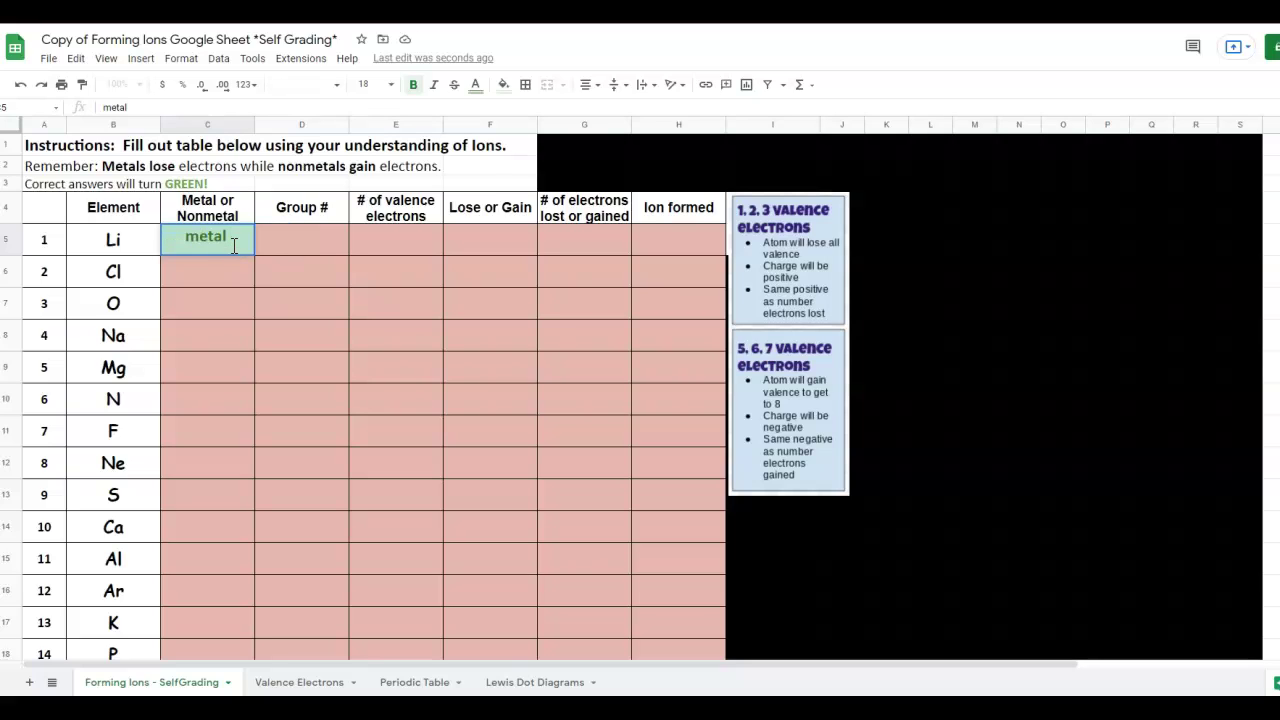
left_click(247, 262)
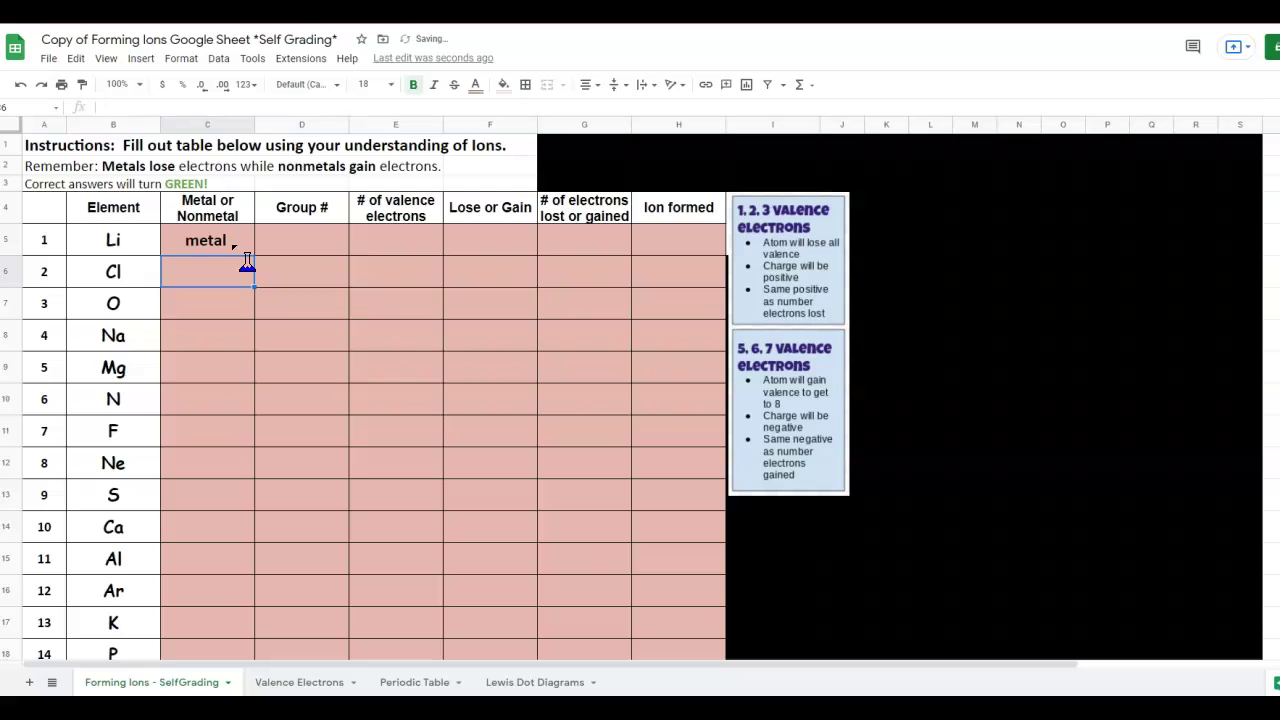
double_click(231, 245)
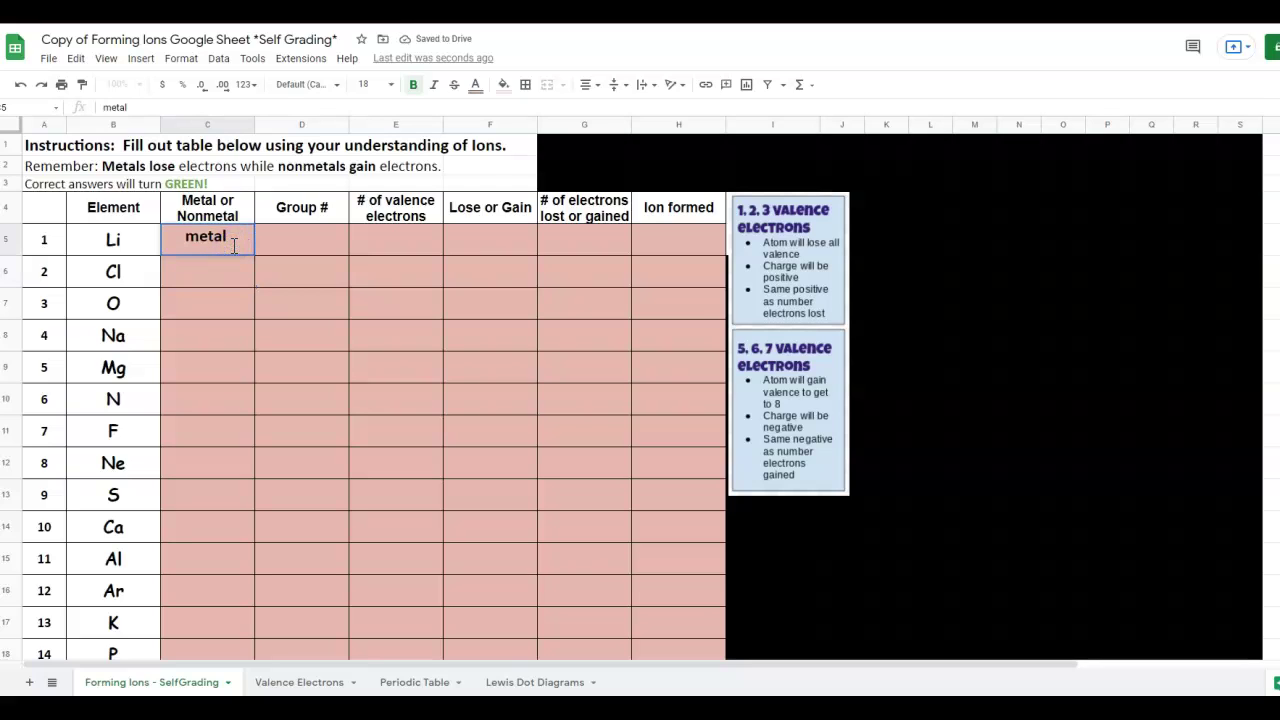
key("Return")
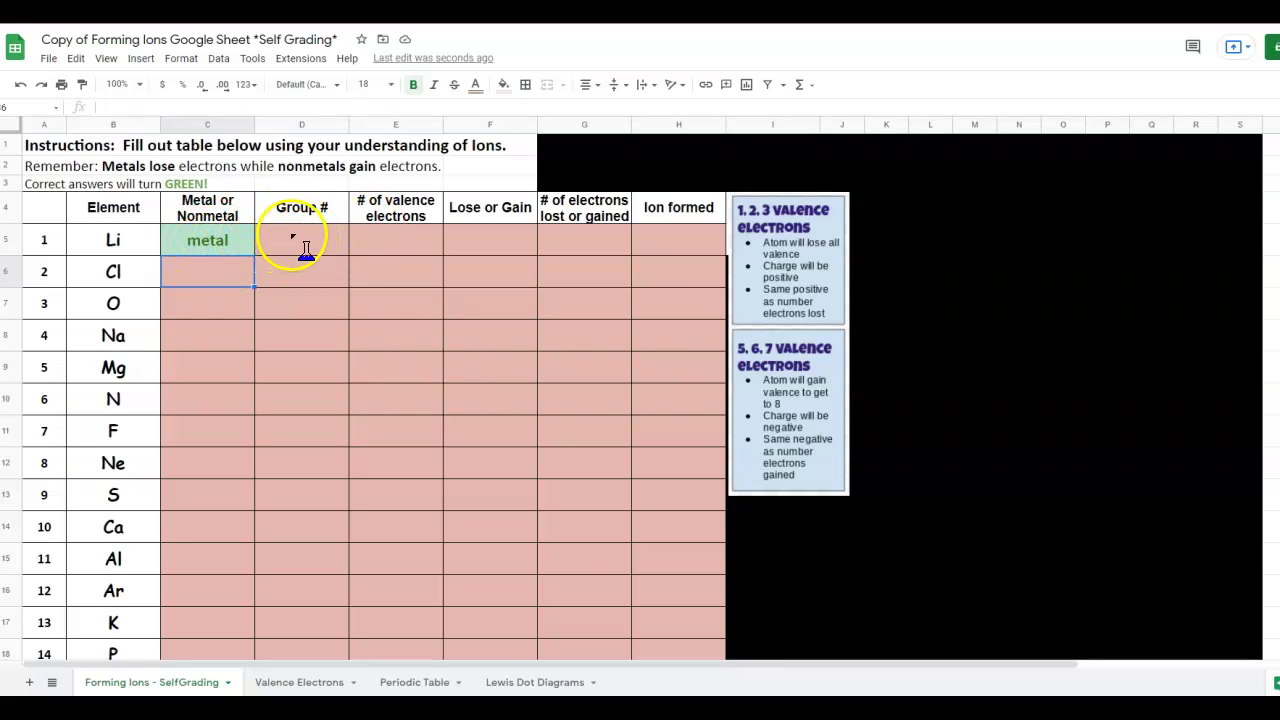
Check the Periodic Table and Lewis Dot Diagrams tabs, then enter 1 as Li's Group # in D5.
left_click(292, 236)
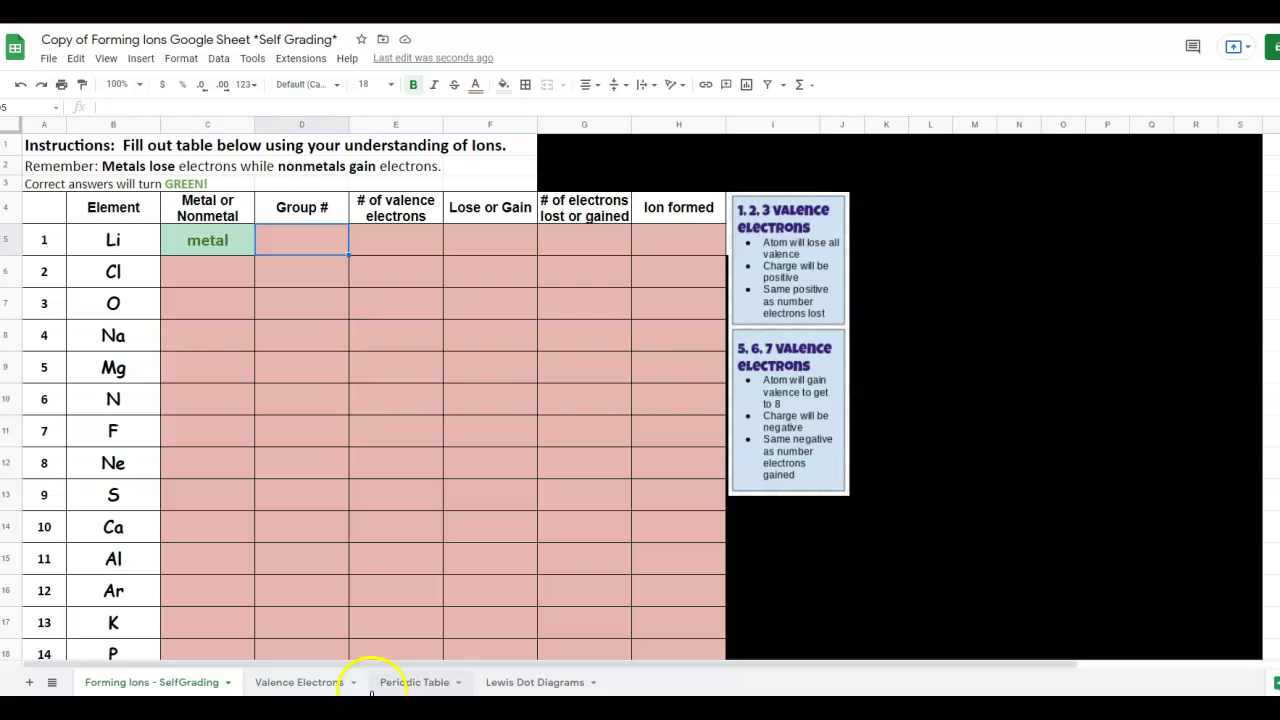
left_click(413, 682)
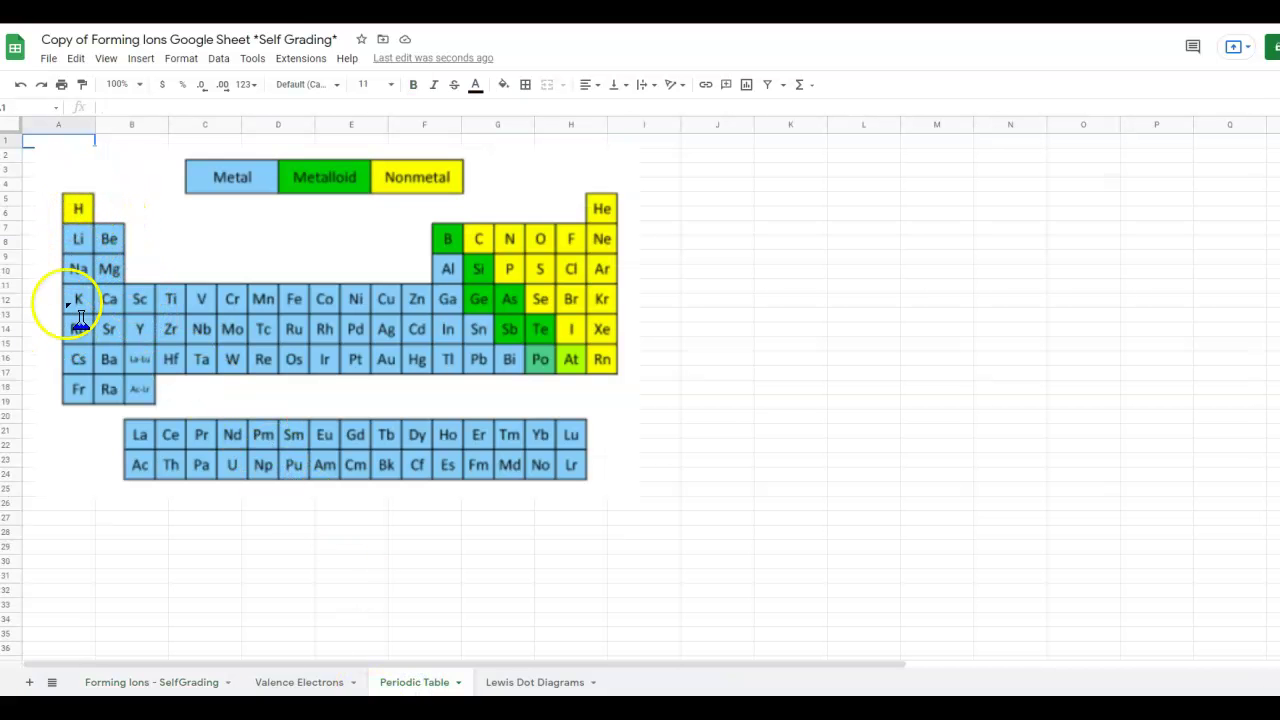
left_click(520, 683)
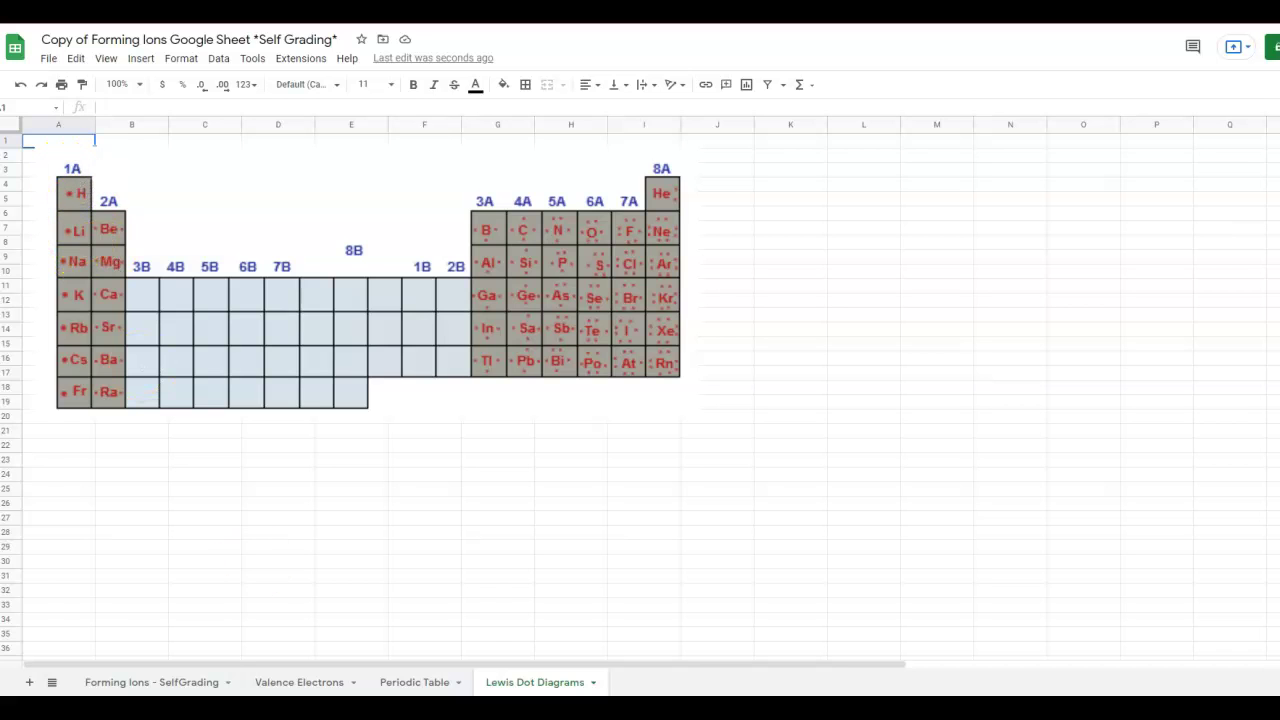
left_click(170, 683)
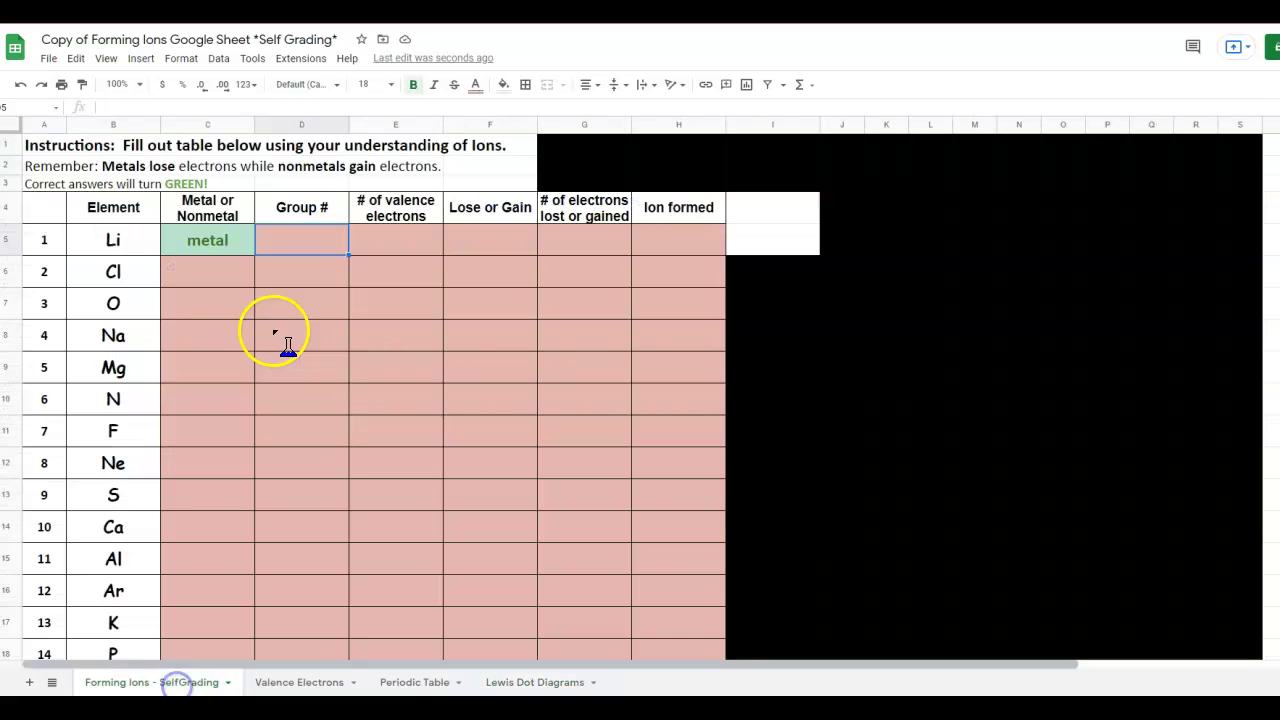
left_click(301, 238)
type("1")
Consult the Valence Electrons and Lewis Dot Diagrams tabs, then enter 1 valence electron in E5.
left_click(382, 240)
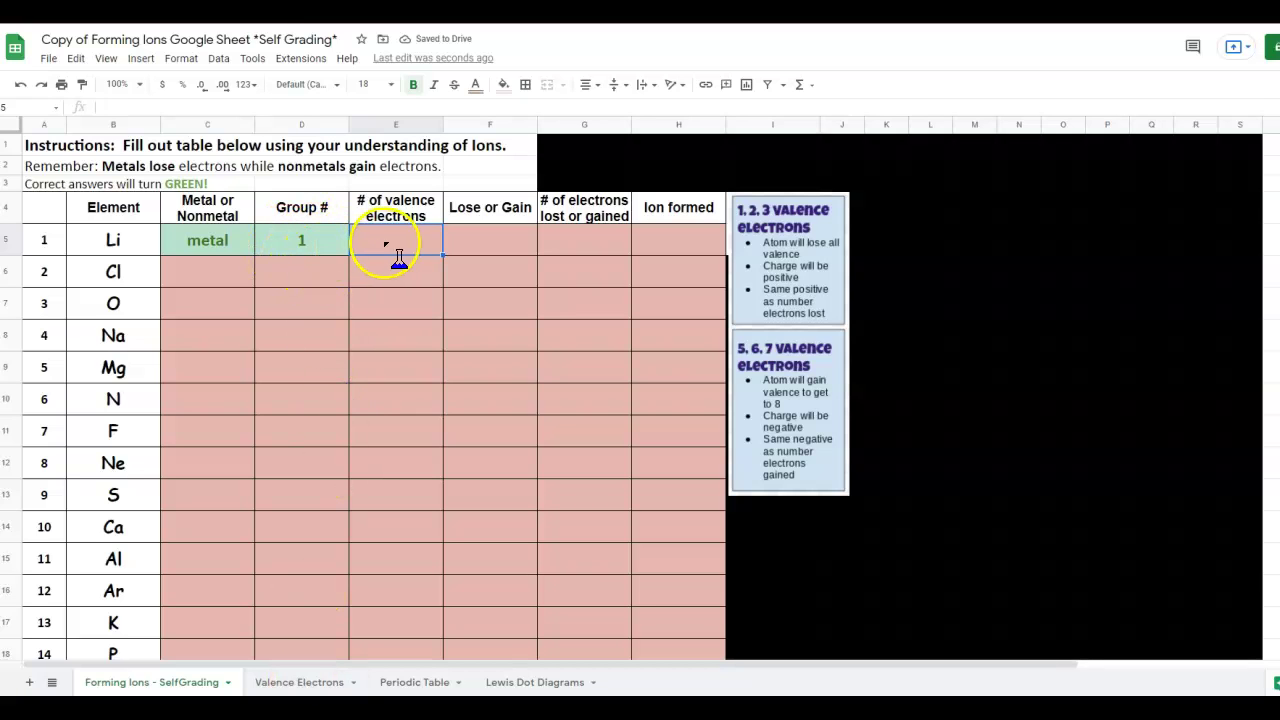
left_click(289, 680)
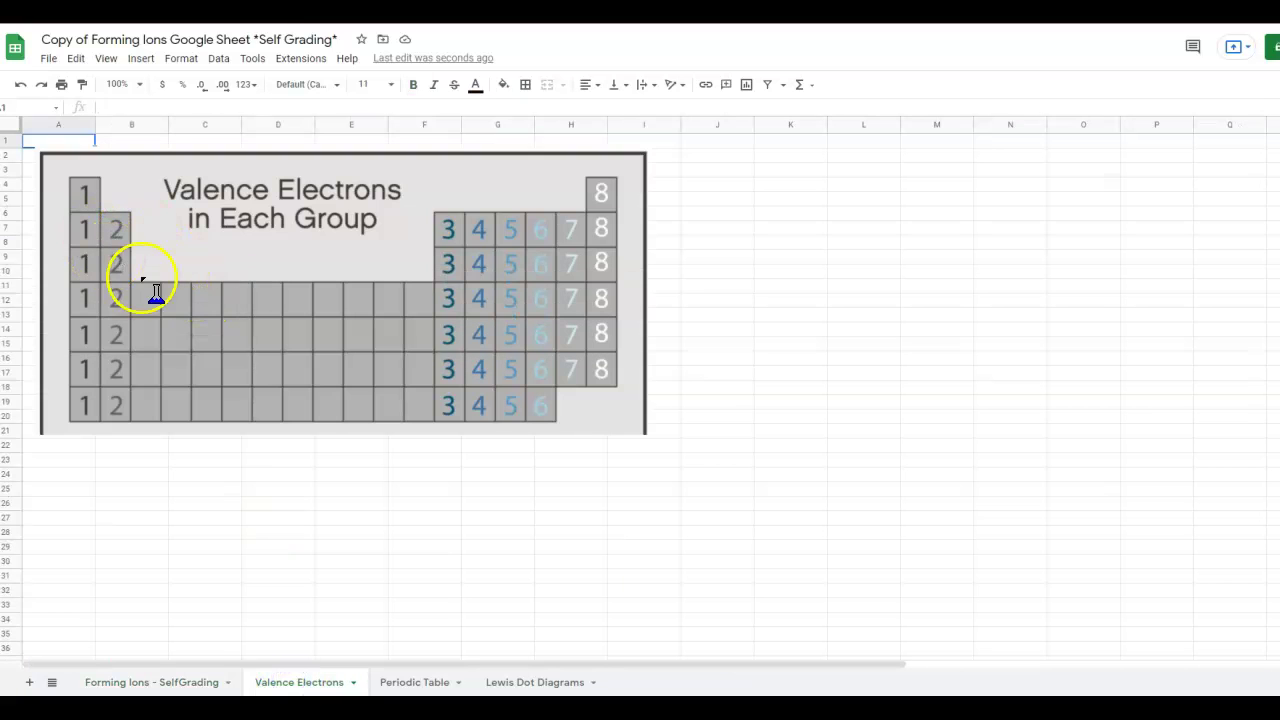
left_click(555, 682)
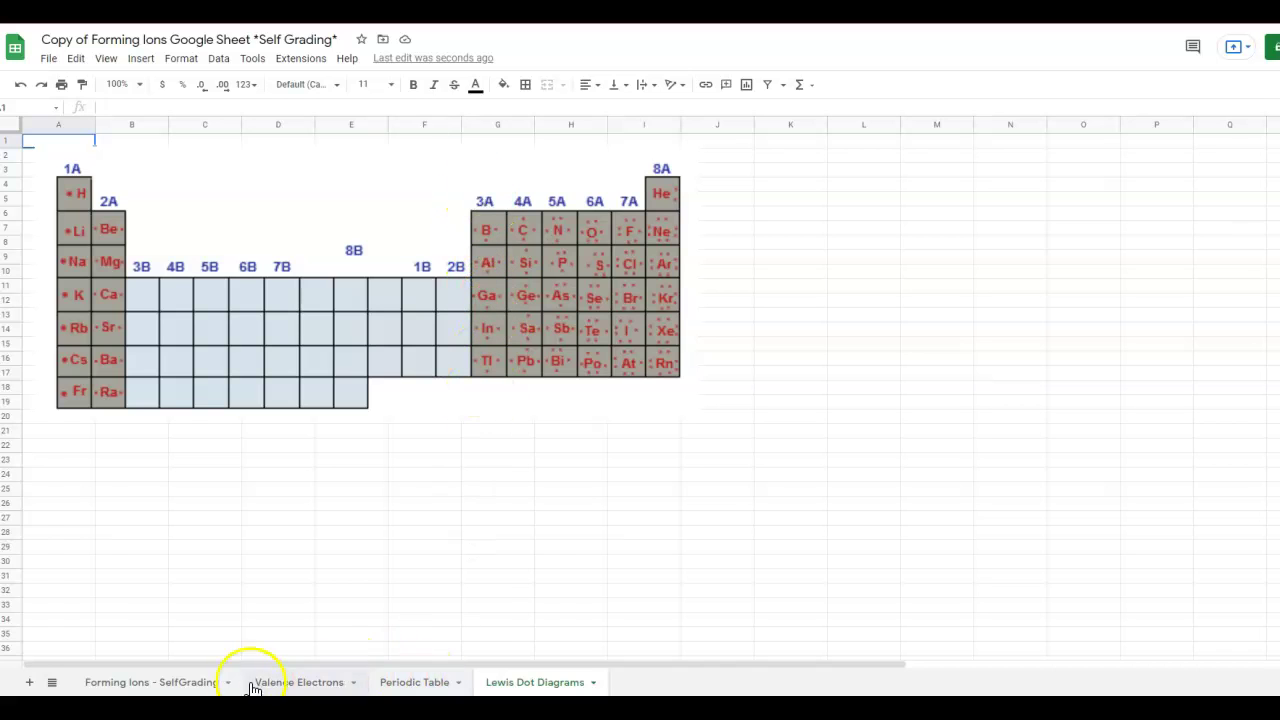
left_click(200, 686)
left_click(430, 250)
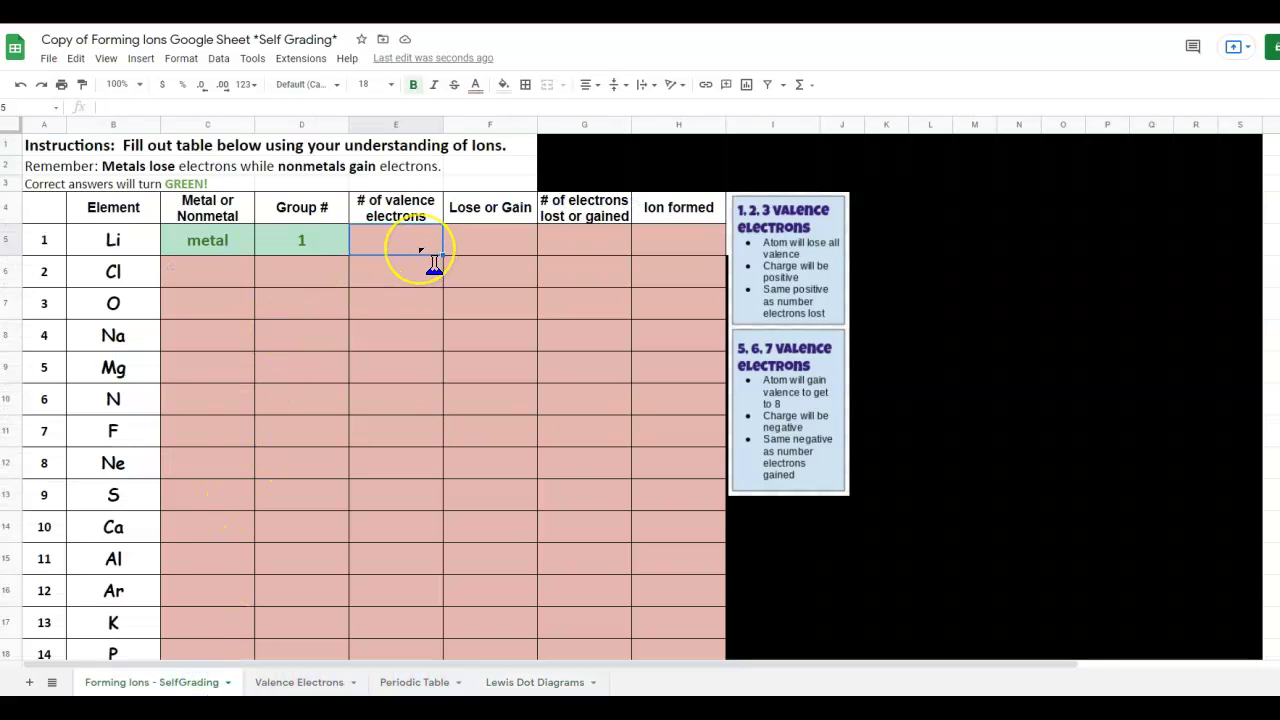
type("1")
left_click(475, 240)
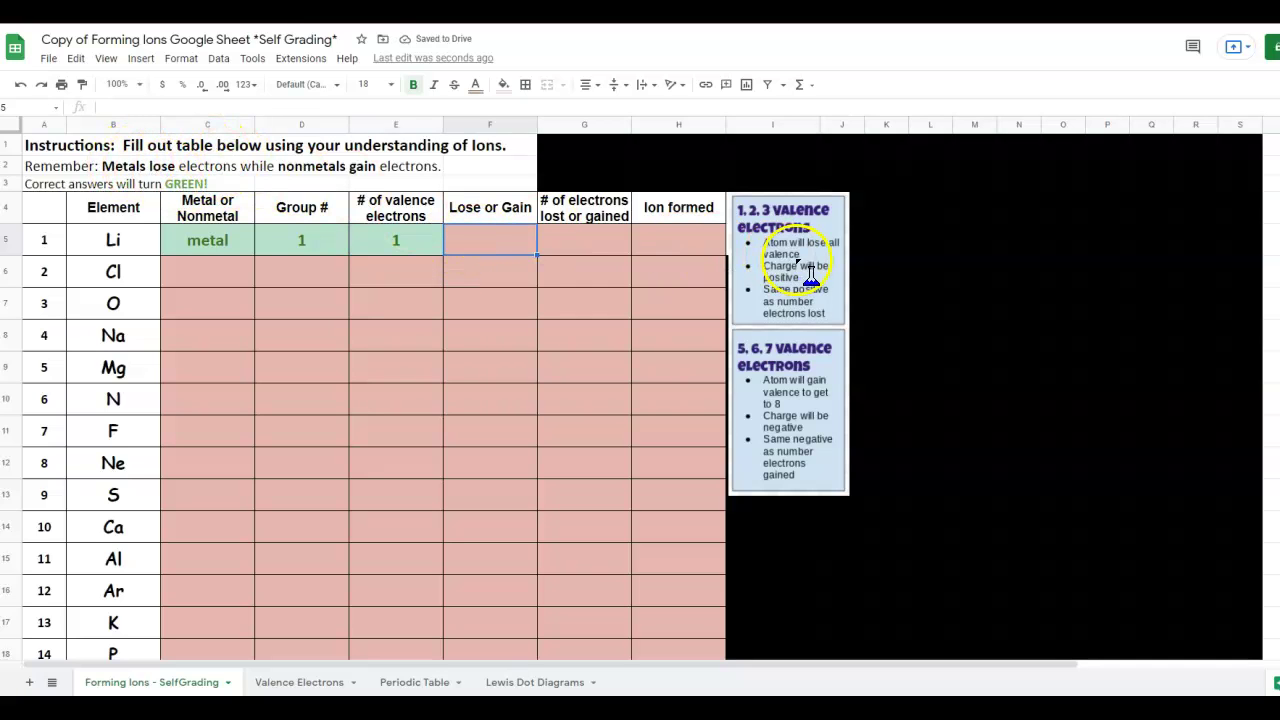
Enter 'lose' in Li's Lose or Gain cell F5, removing the 'or Gain' autocomplete.
left_click(491, 241)
type("lose")
key("Return")
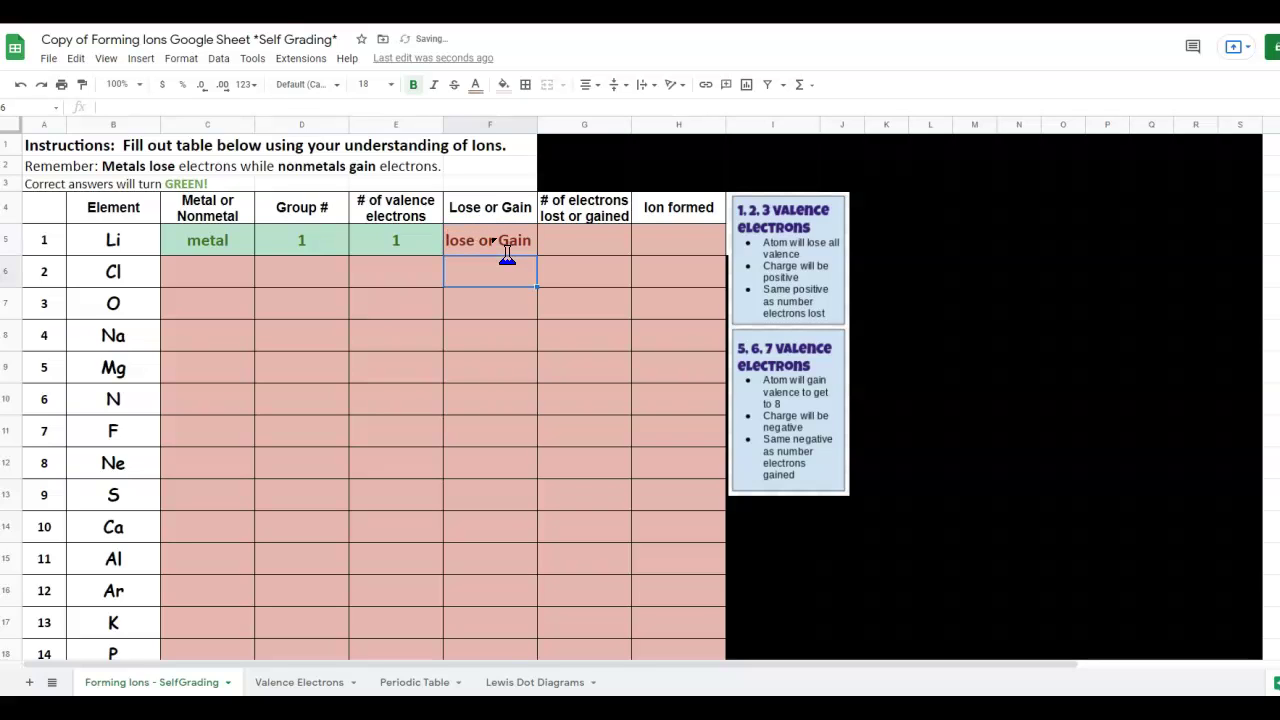
left_click(477, 263)
left_click(463, 246)
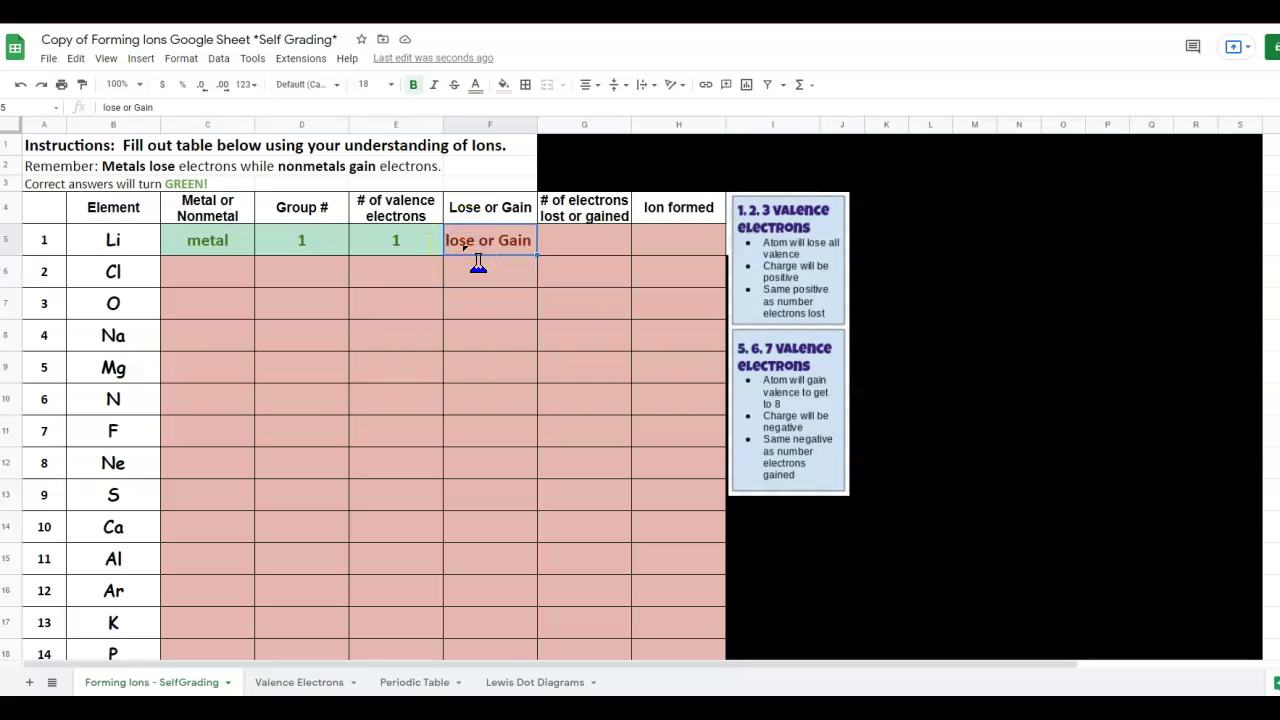
type("los")
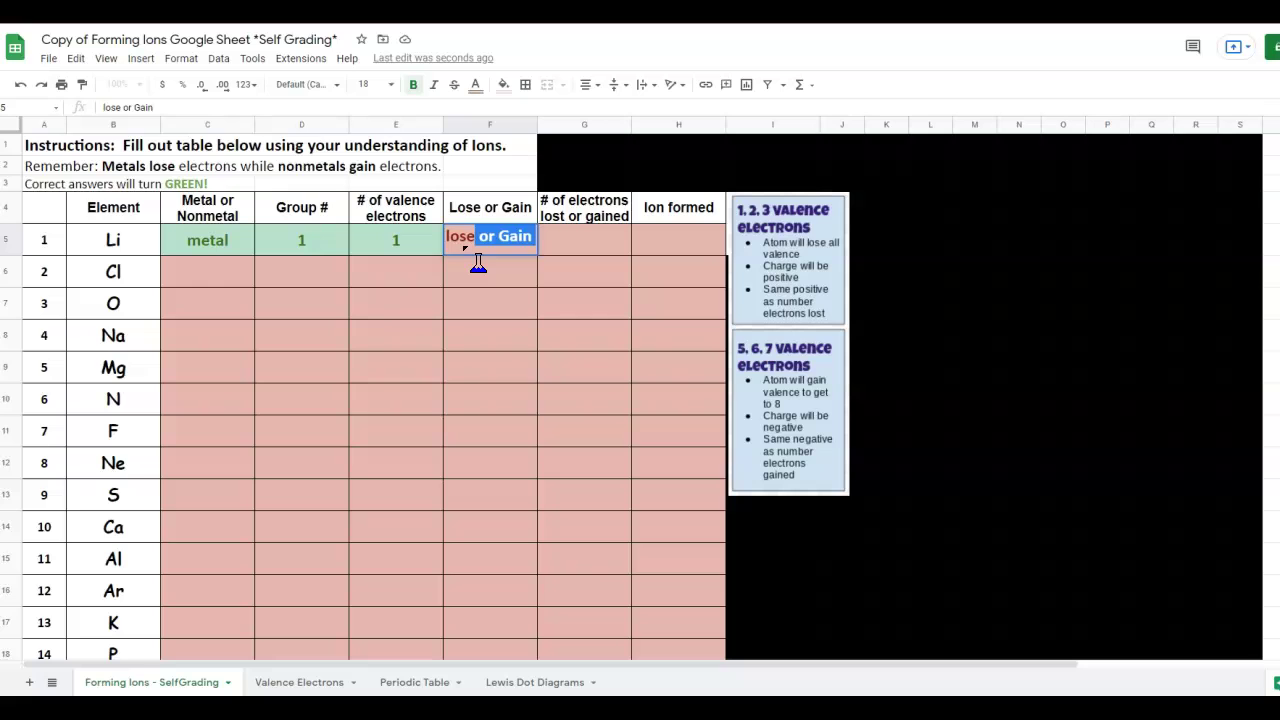
type("e")
key("BackSpace")
key("Return")
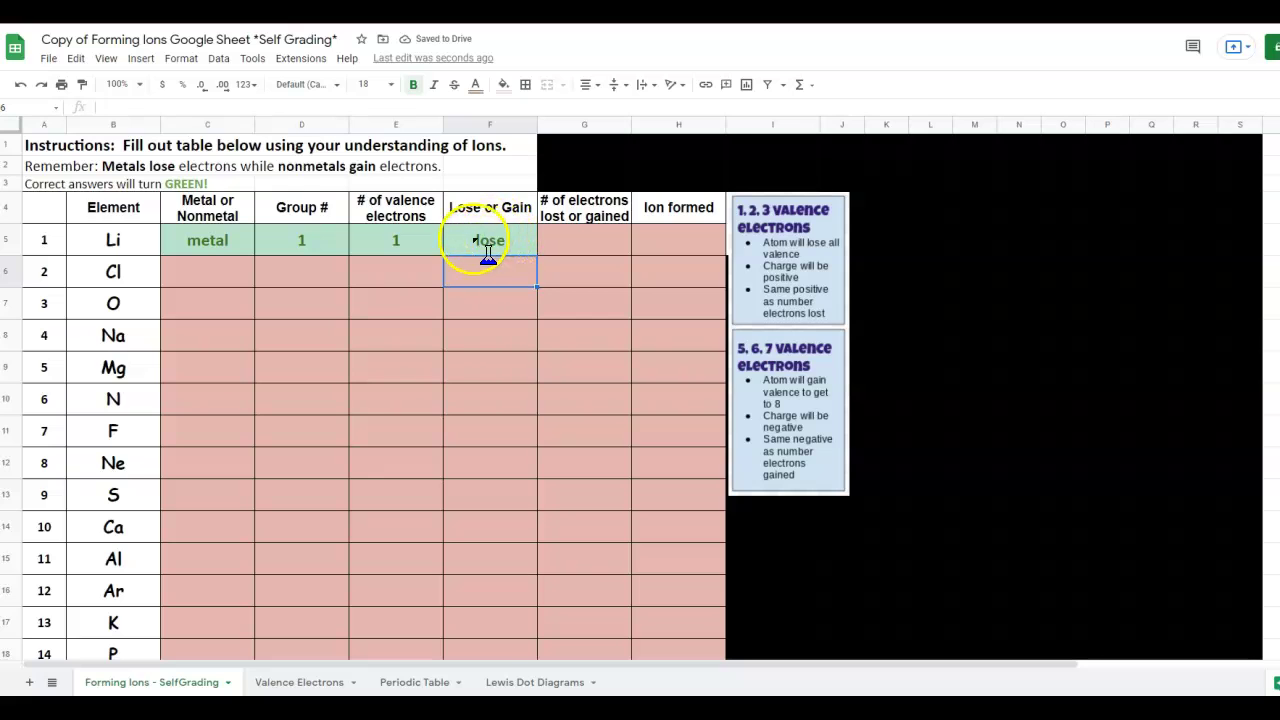
Enter 1 electron lost in Li's G5 cell.
left_click(568, 245)
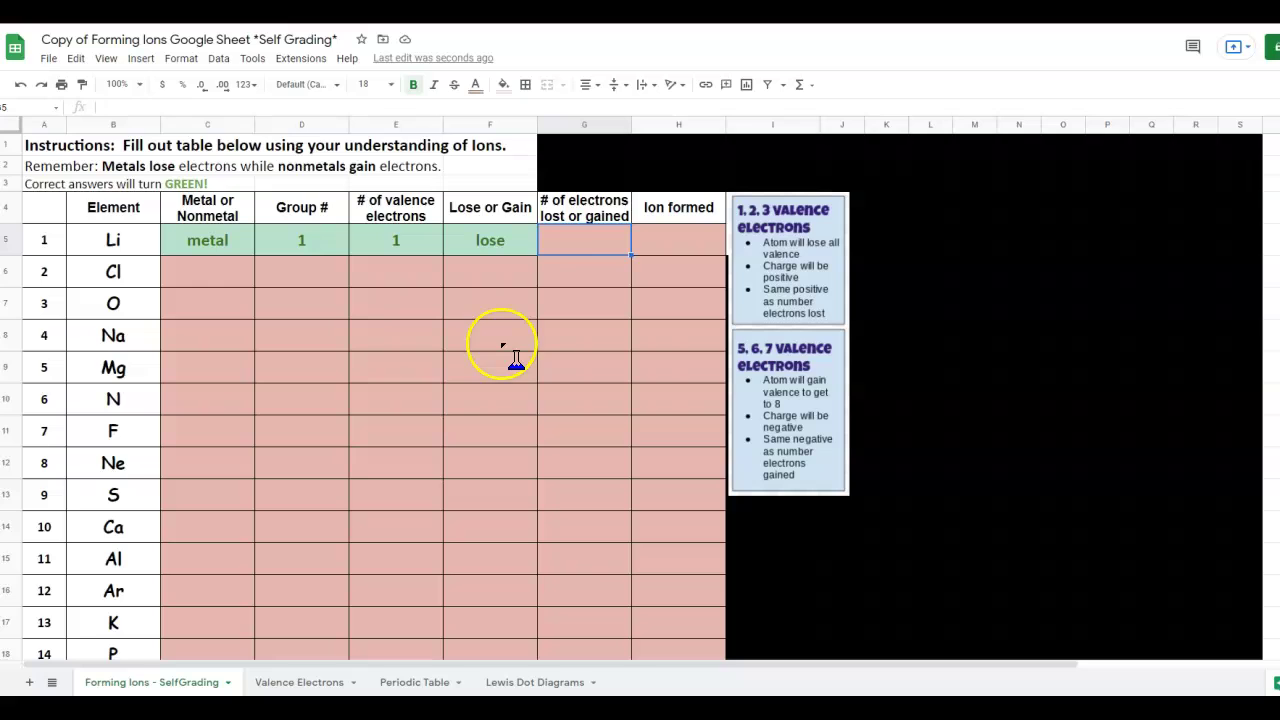
type("1")
key("Return")
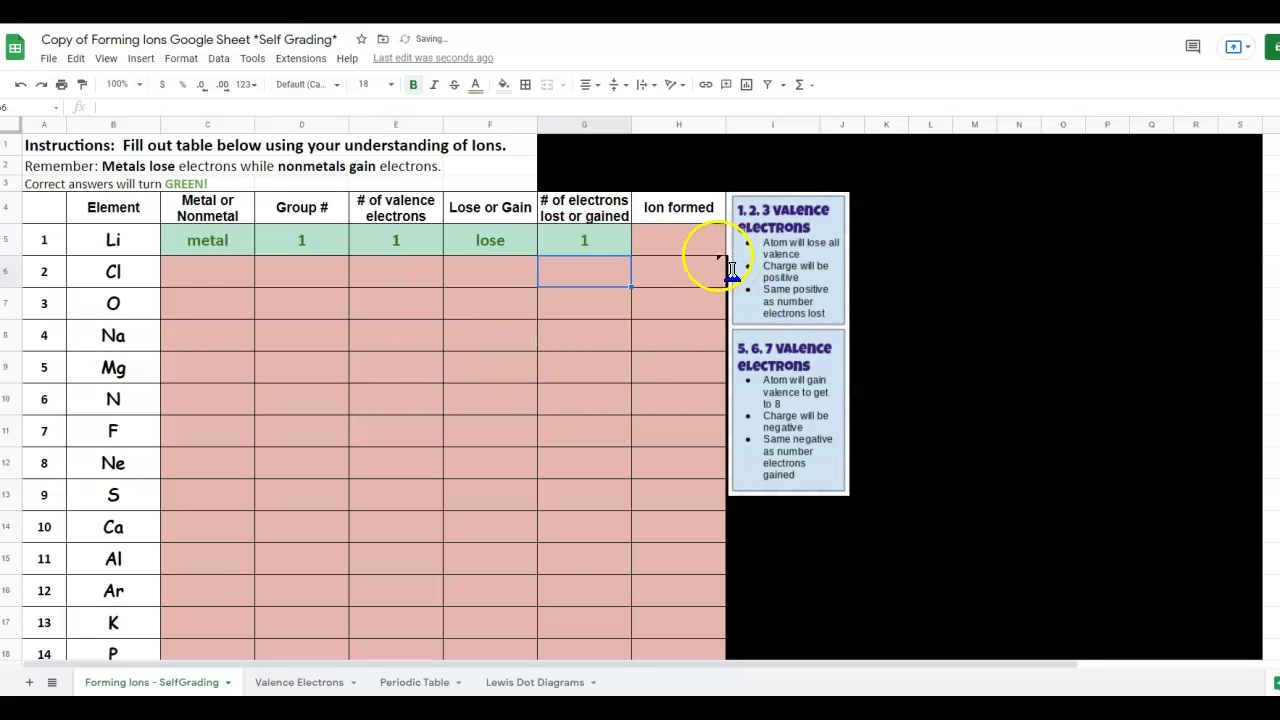
Enter Li+ in the Ion formed cell H5, then correct it to Li+1.
left_click(696, 250)
type("Li+")
key("Return")
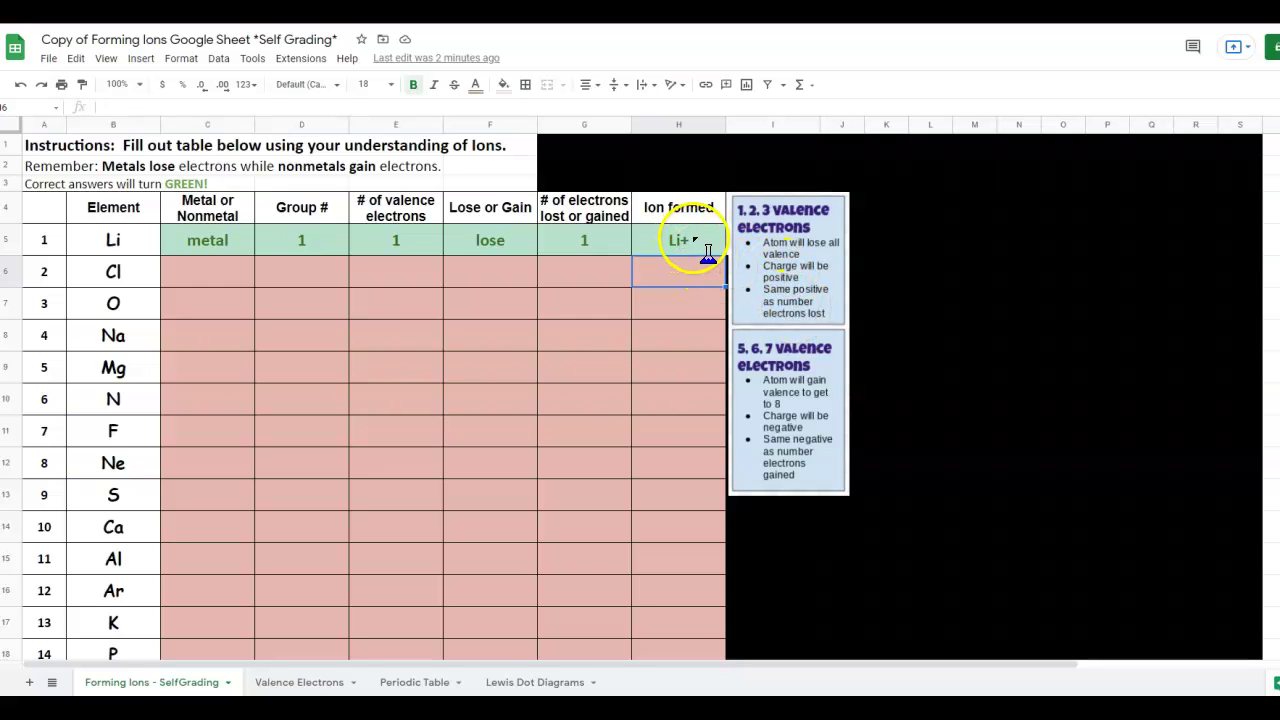
left_click(705, 245)
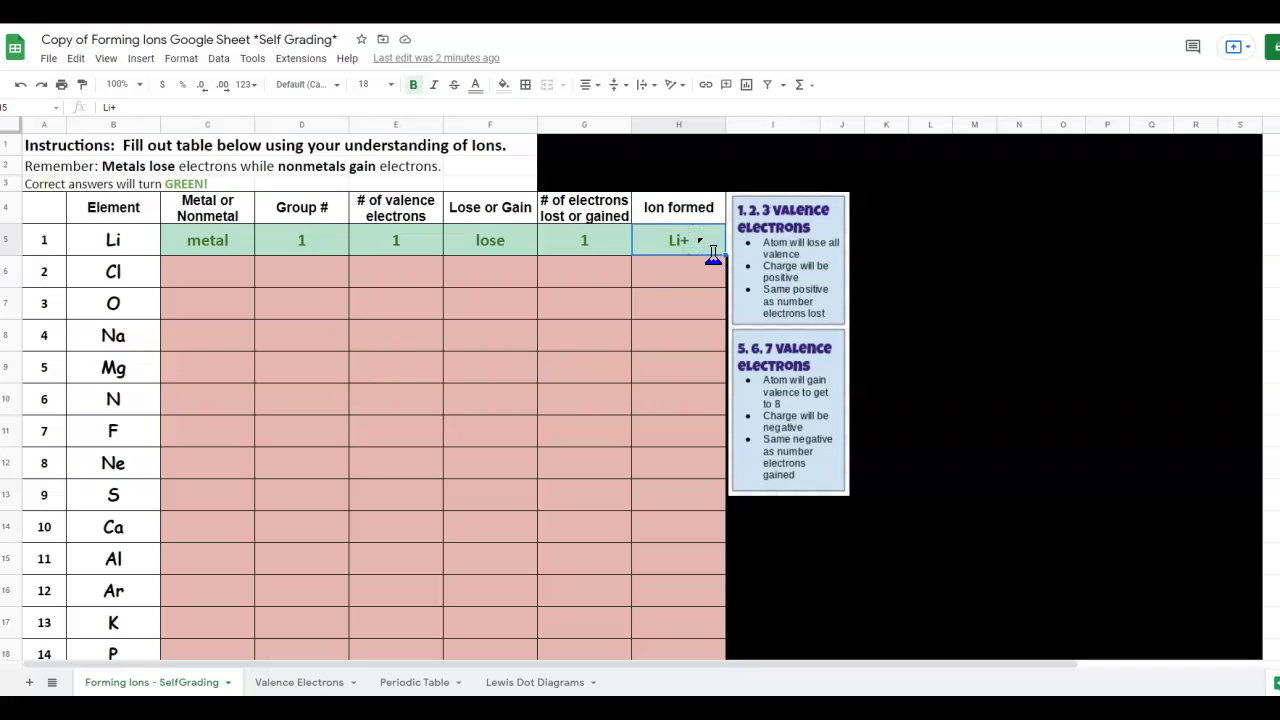
type("l")
key("Return")
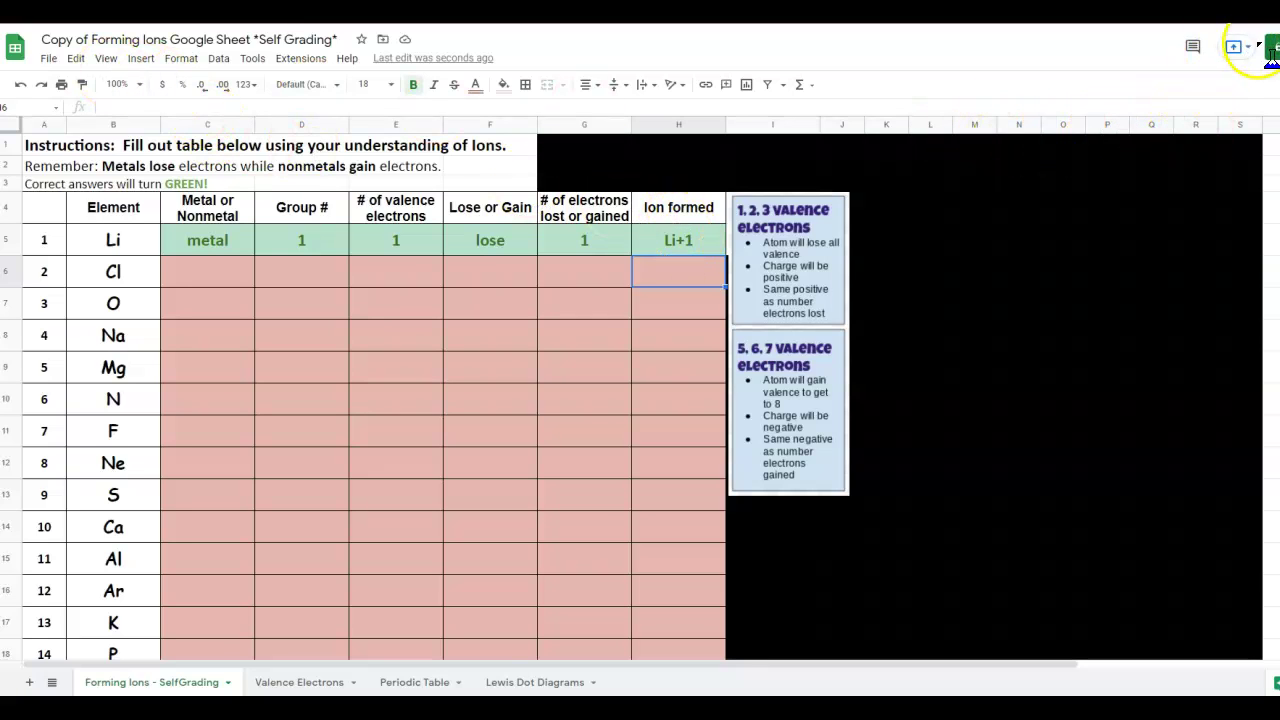
Share the sheet as editor with the recipient's school e-mail address, confirming Share anyway.
left_click(1270, 52)
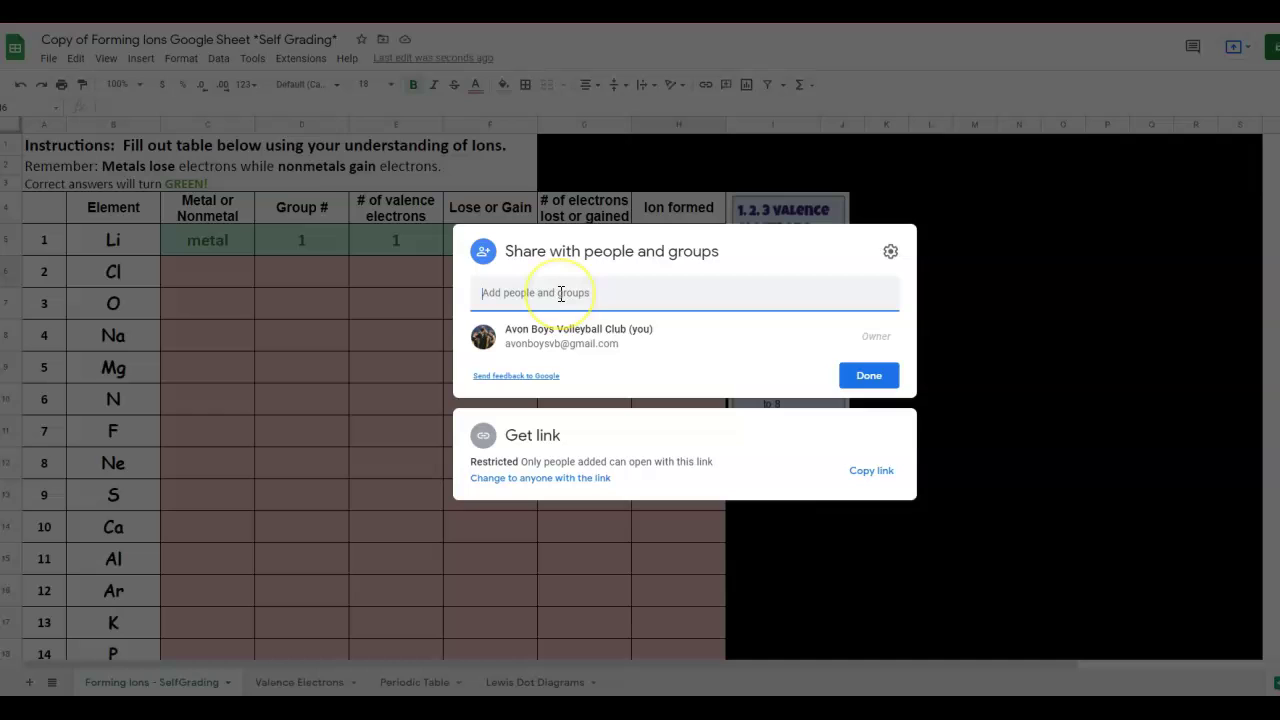
left_click(530, 289)
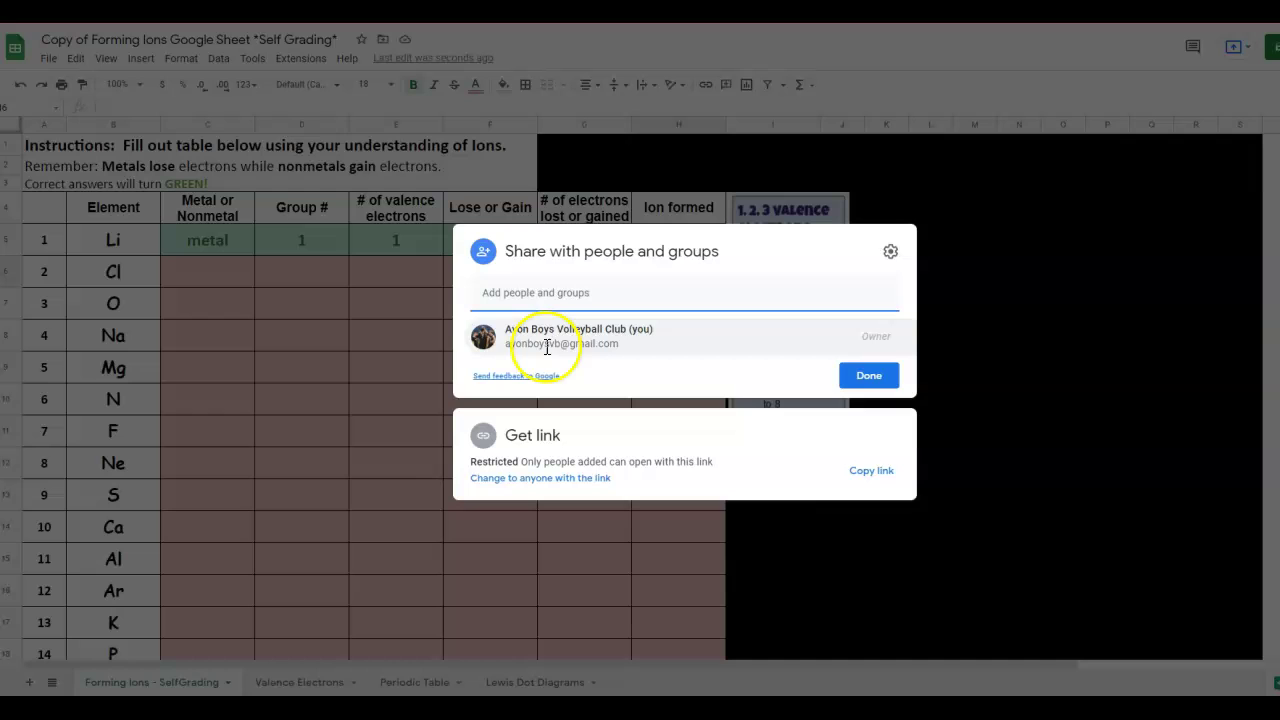
mouse_move(543, 337)
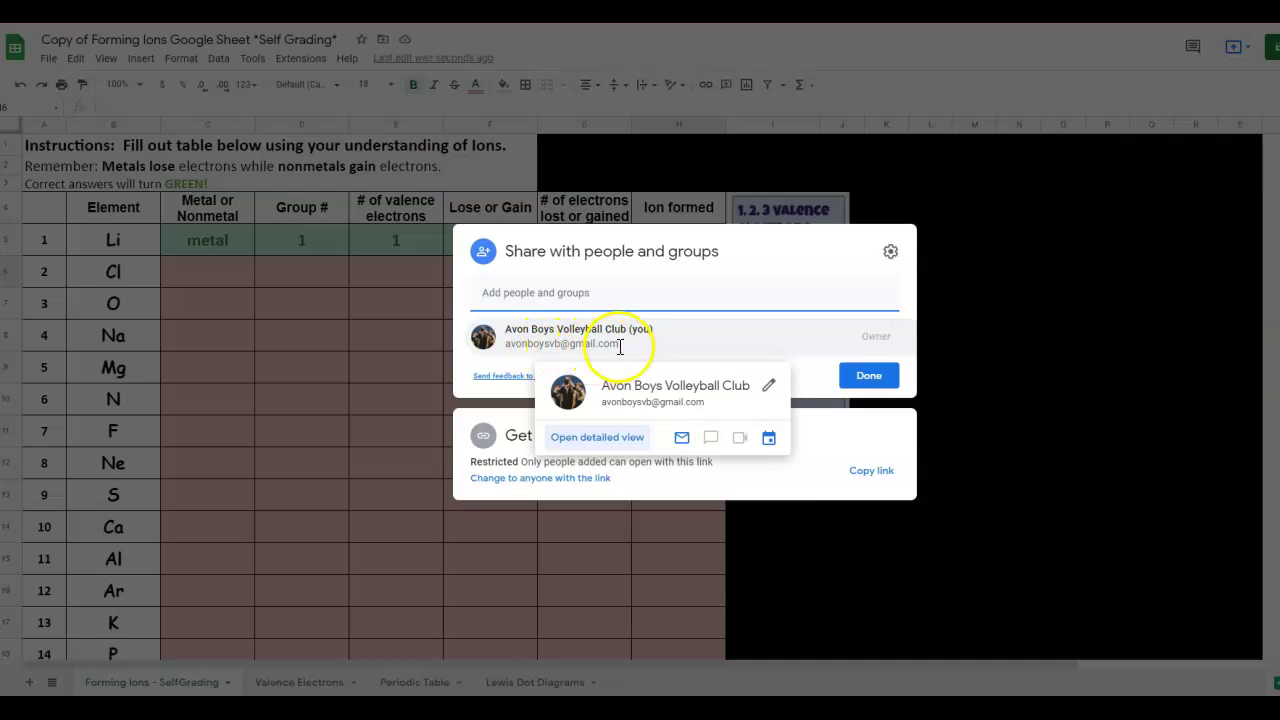
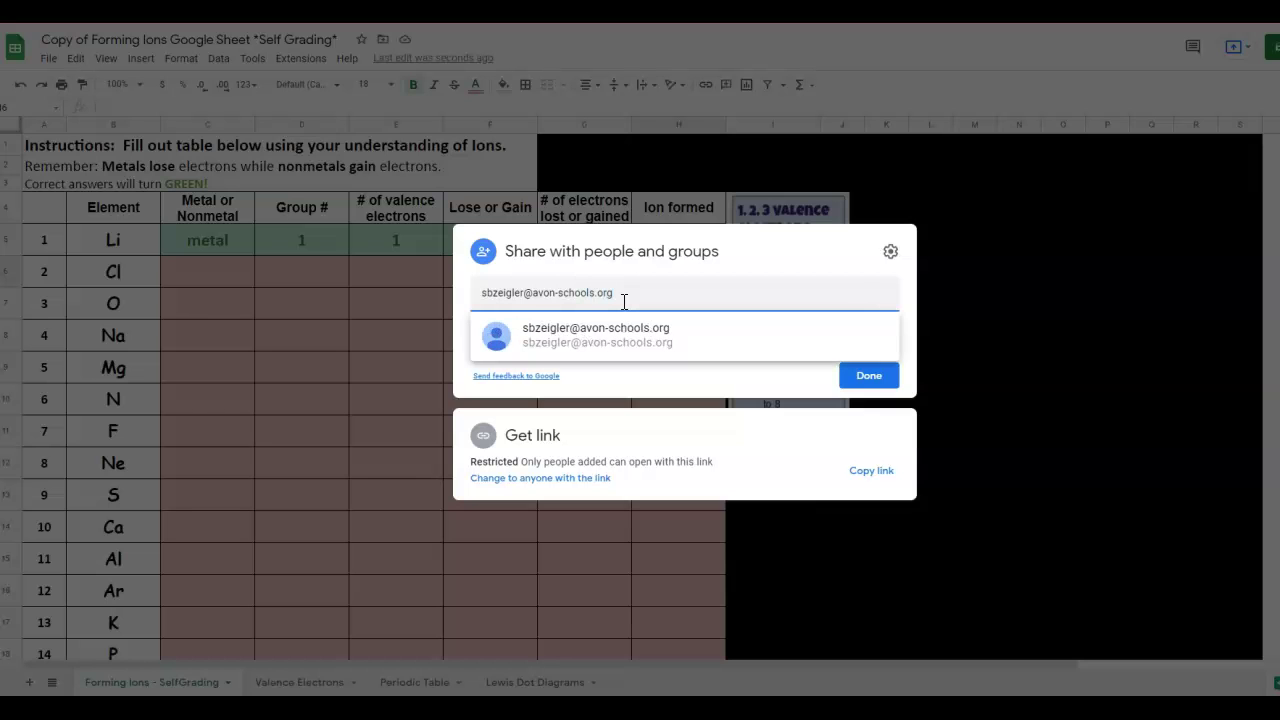
left_click(611, 334)
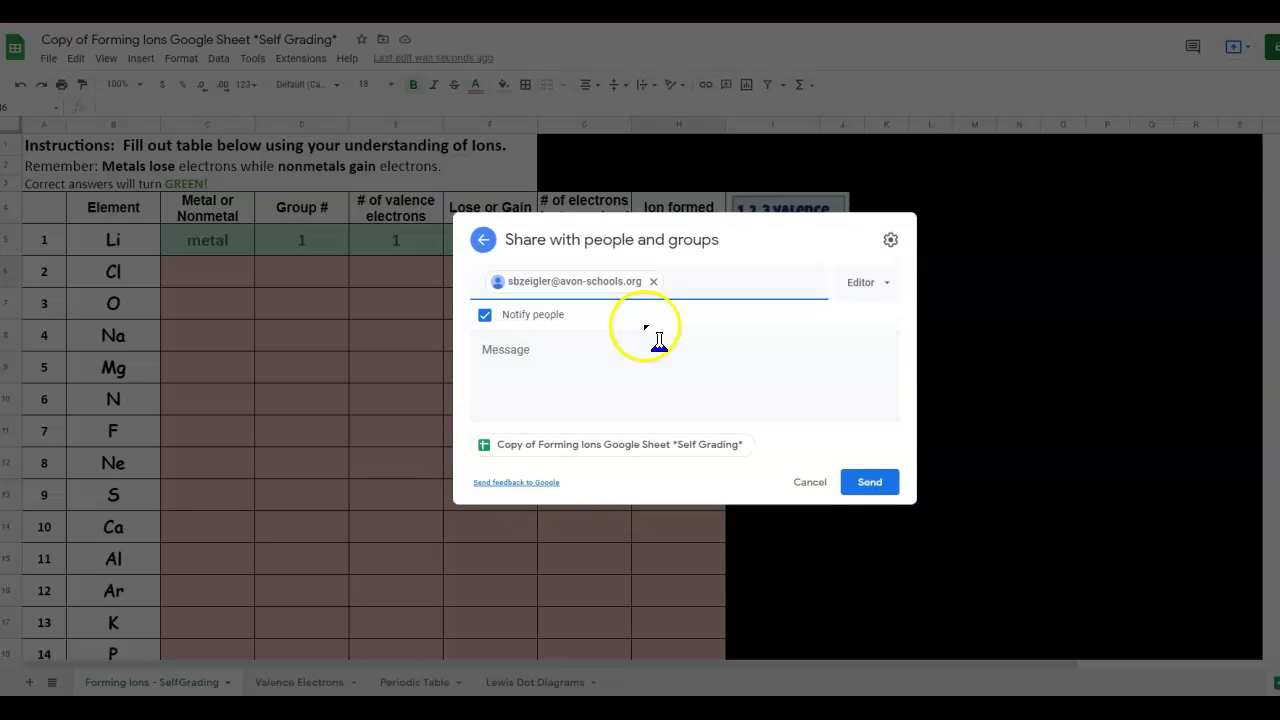
left_click(882, 487)
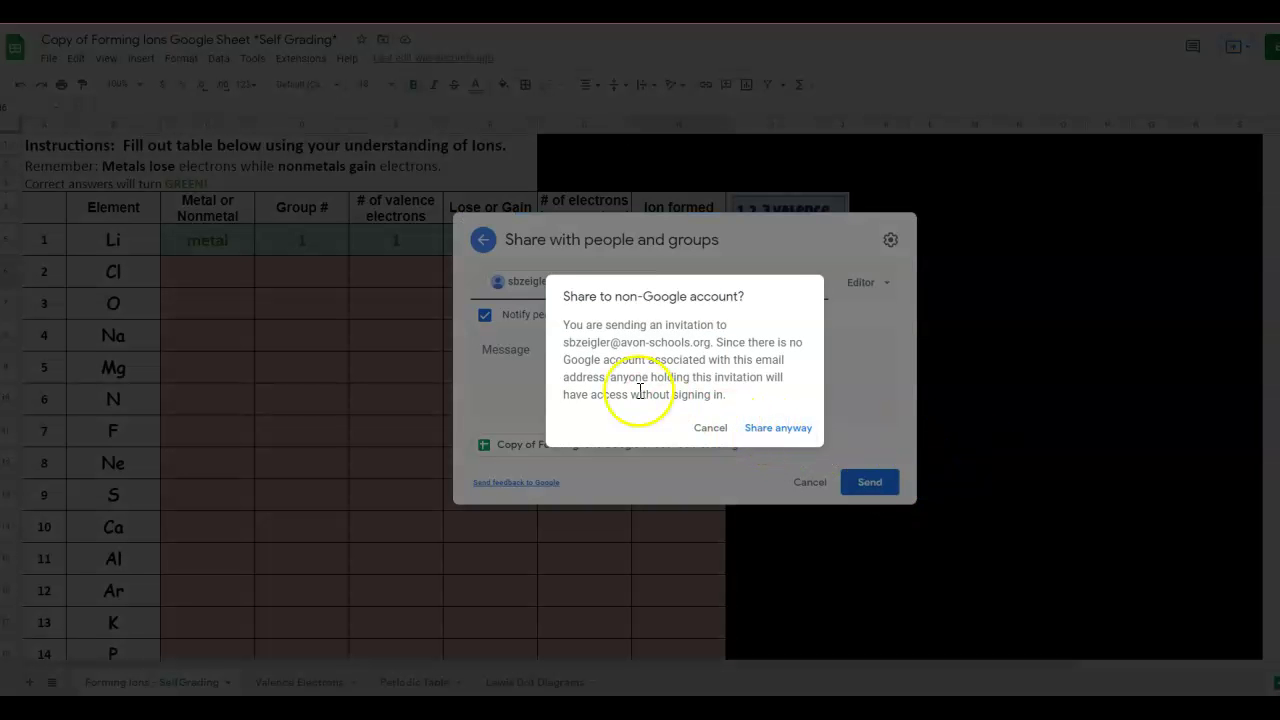
left_click(772, 427)
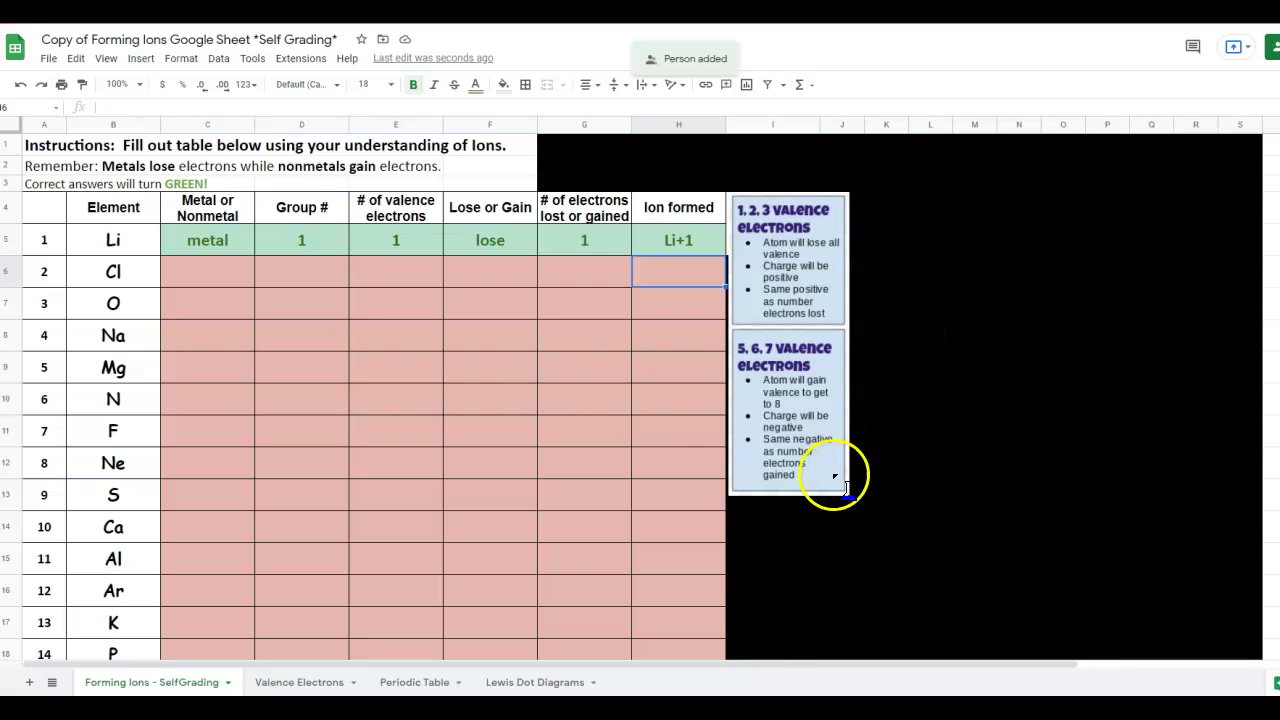
Show the File > Download export formats (Excel, PDF, CSV), then close the menu.
left_click(47, 60)
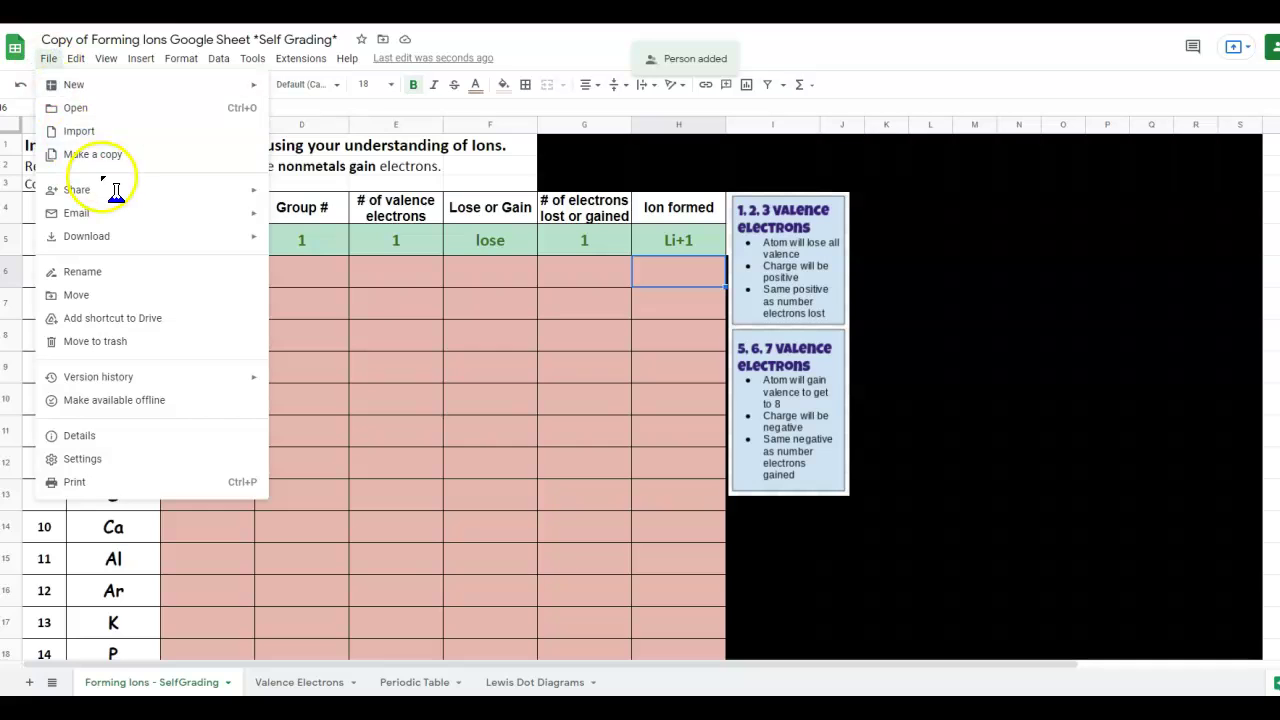
left_click(128, 237)
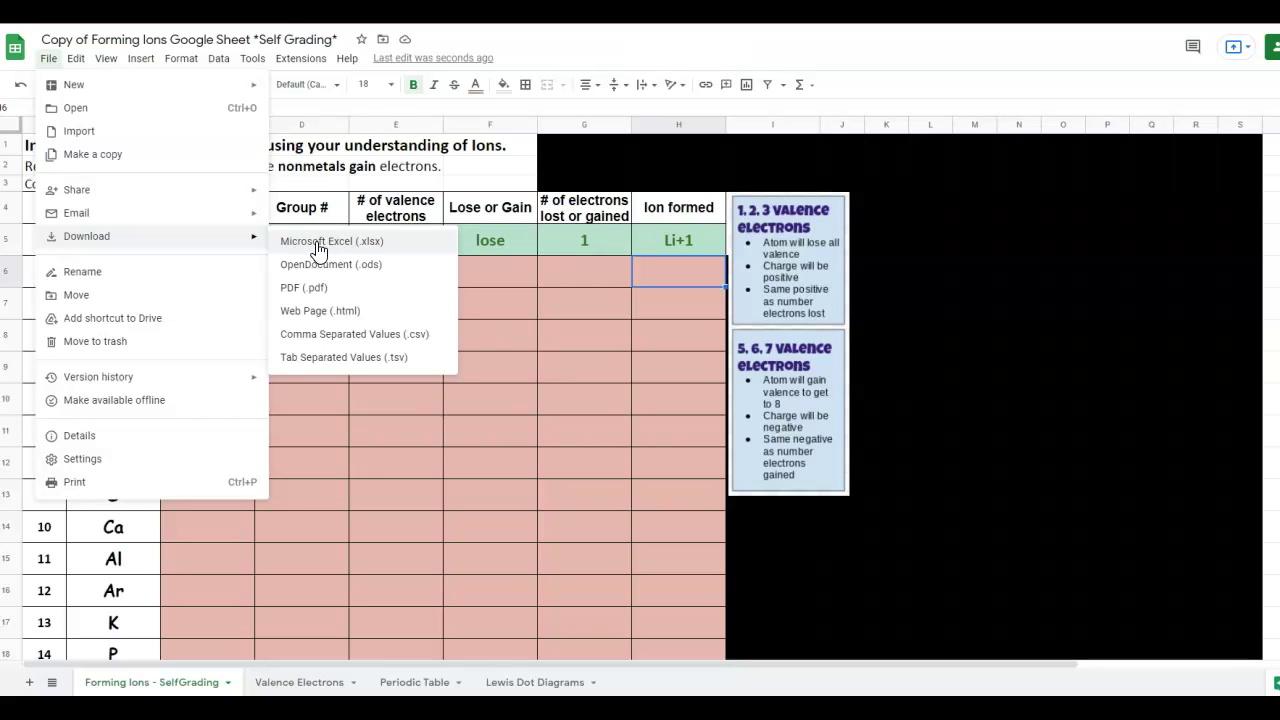
left_click(141, 58)
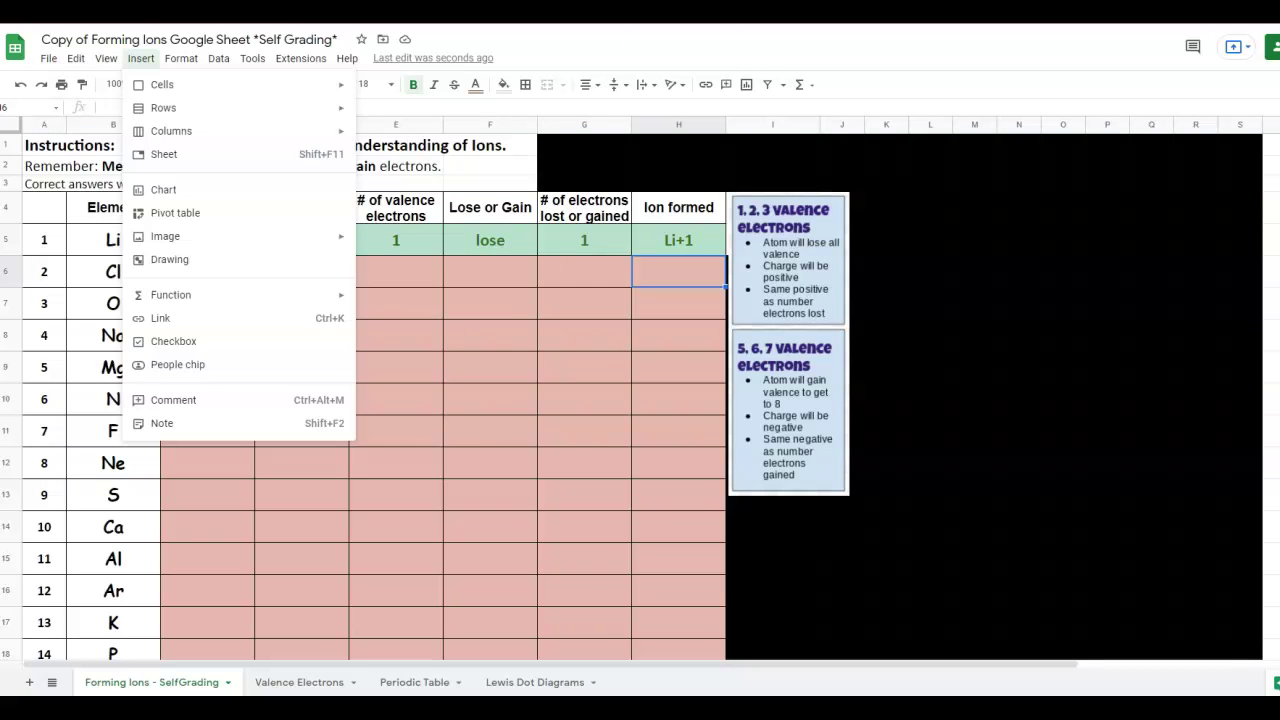